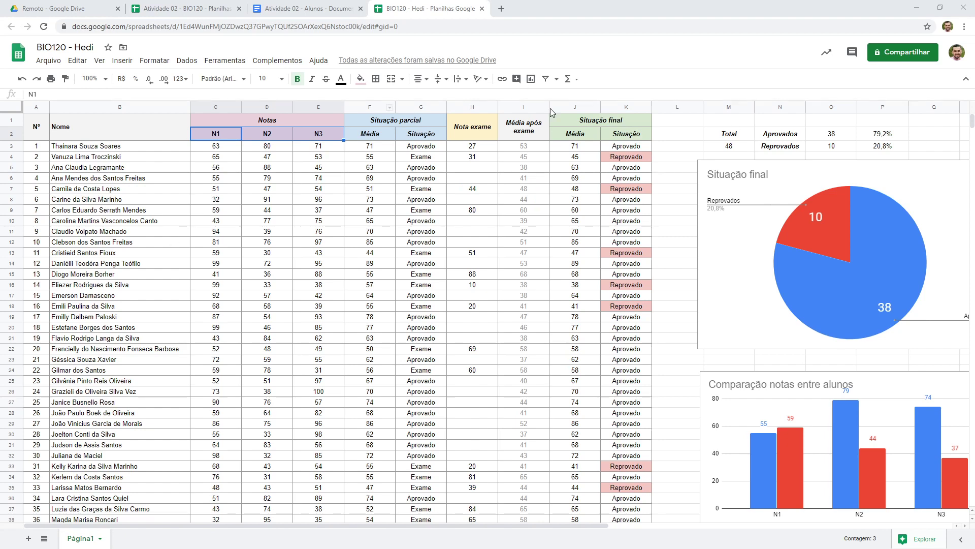
# Examine the reference grade sheet's columns for grades, partial status, exam grade and final status
pyautogui.click(259, 177)
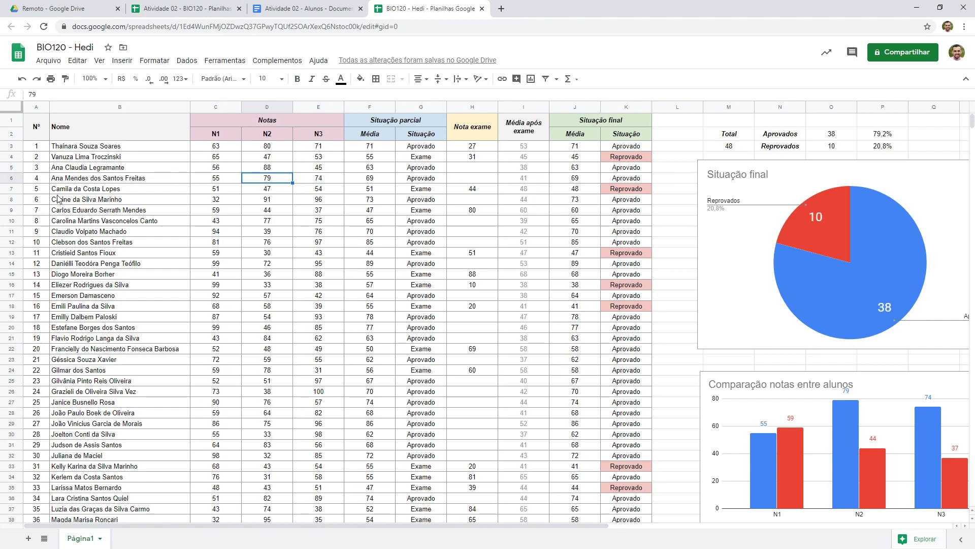
pyautogui.scroll(-4, 82, 228)
pyautogui.scroll(4, 78, 269)
pyautogui.moveTo(216, 135); pyautogui.dragTo(333, 151)
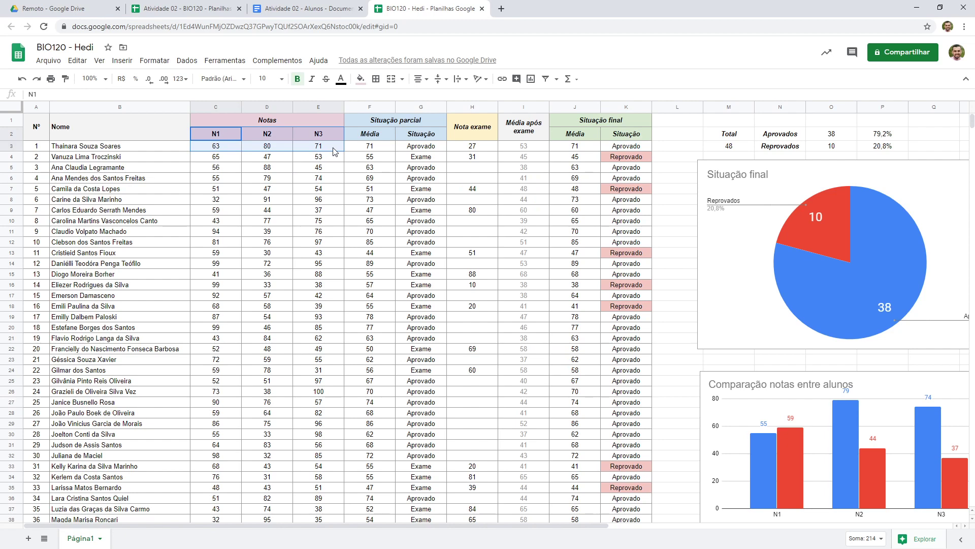
pyautogui.click(313, 146)
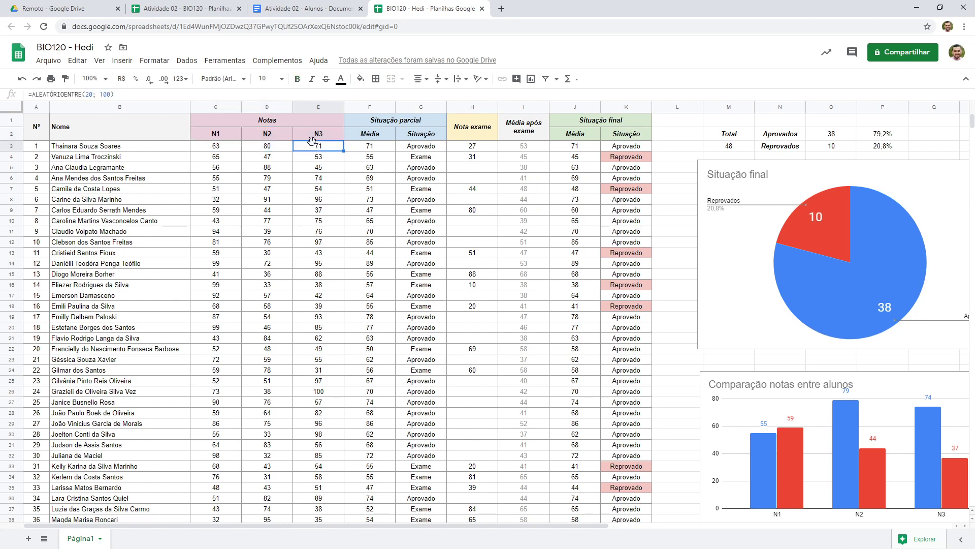
pyautogui.click(374, 124)
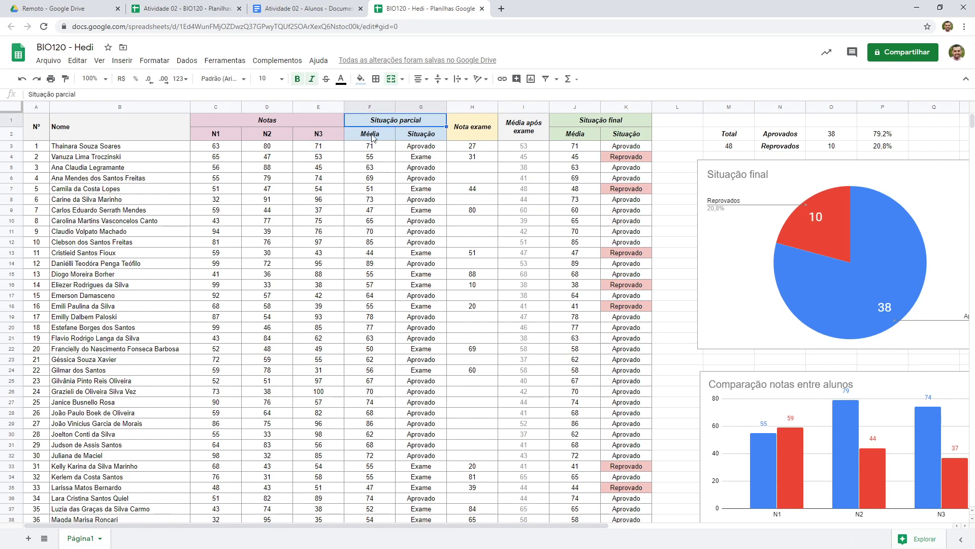
pyautogui.moveTo(421, 139); pyautogui.dragTo(425, 235)
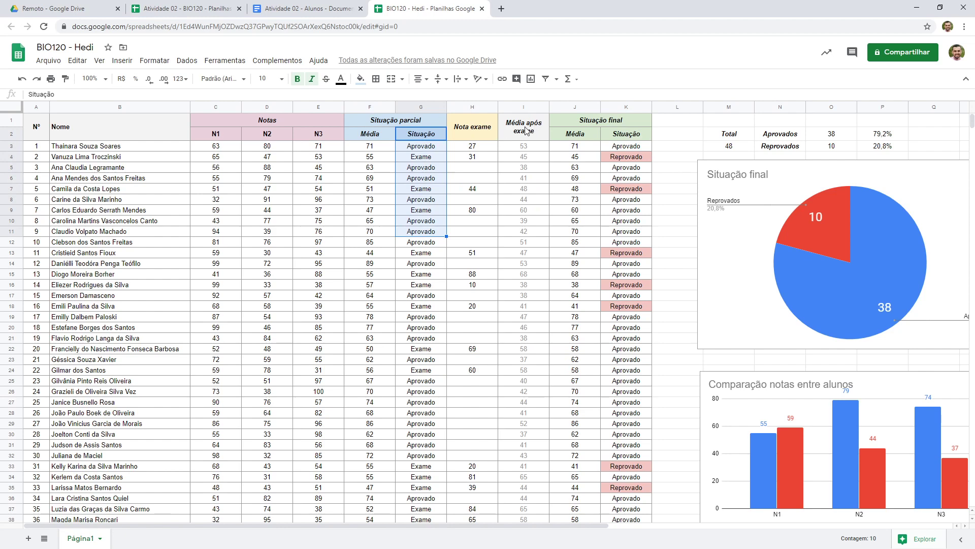
pyautogui.moveTo(526, 131)
pyautogui.mouseDown()
pyautogui.moveTo(528, 191)
pyautogui.moveTo(532, 137)
pyautogui.mouseUp()
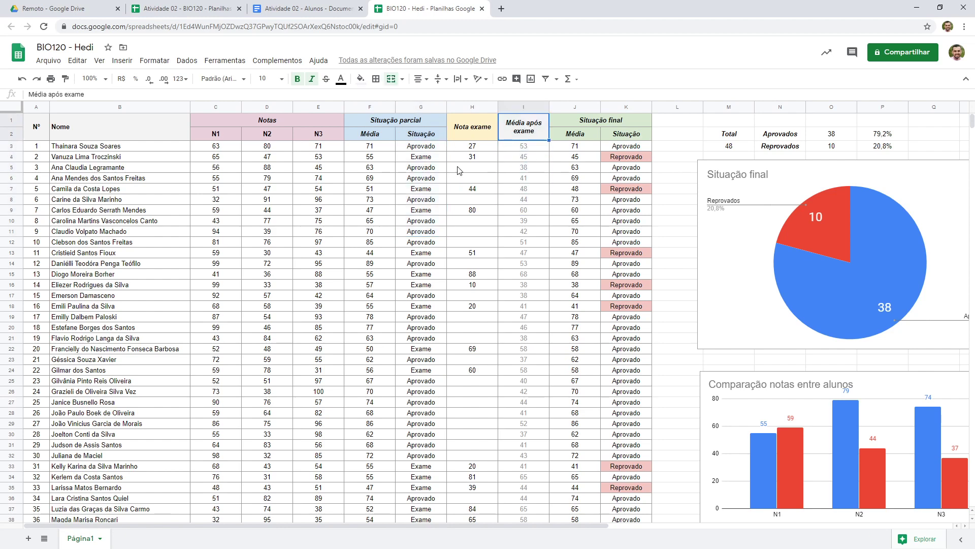
pyautogui.click(579, 123)
pyautogui.click(628, 138)
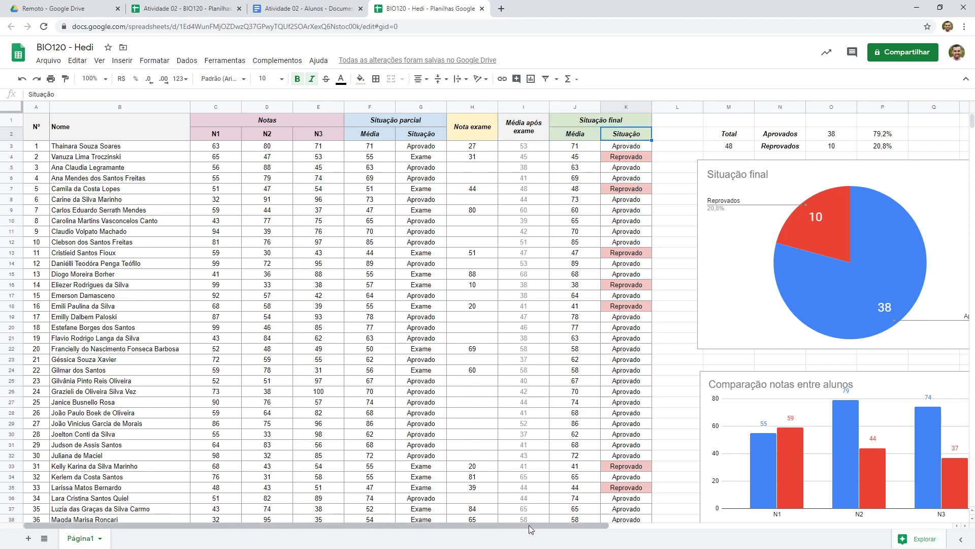
# Examine the charts beside the reference grade table: final status pie, grade comparison and final average bars
pyautogui.moveTo(529, 525); pyautogui.dragTo(744, 538)
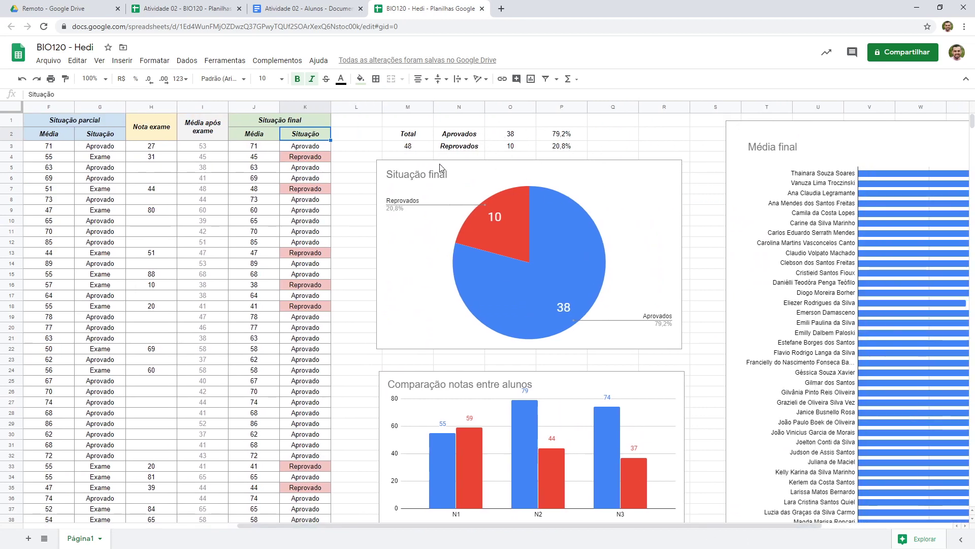
pyautogui.scroll(-1, 443, 172)
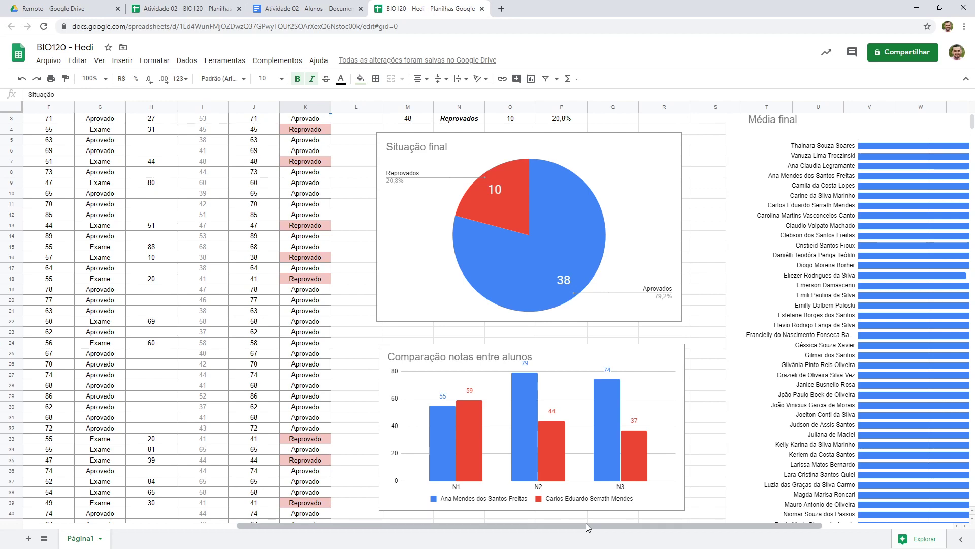
pyautogui.moveTo(586, 522); pyautogui.dragTo(654, 517)
pyautogui.scroll(-1, 522, 284)
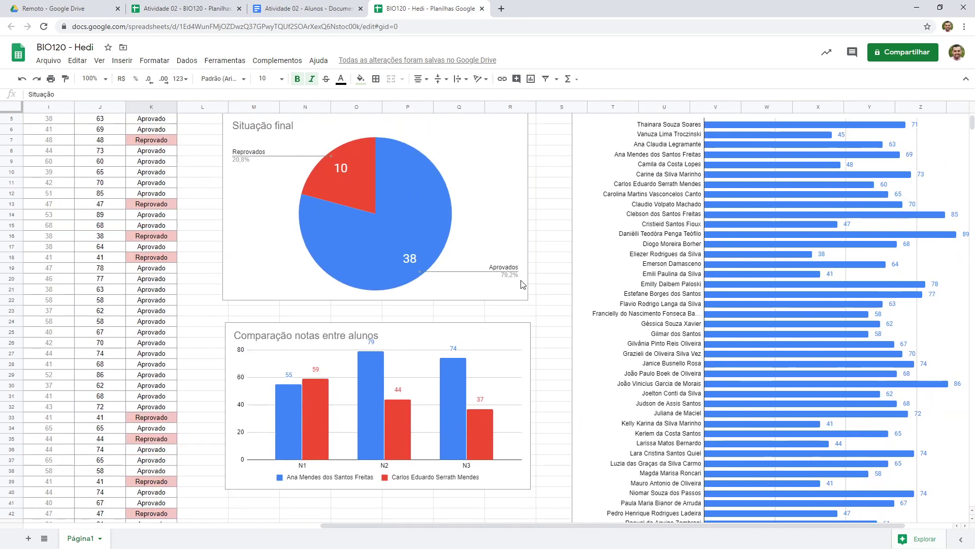
pyautogui.click(524, 335)
pyautogui.scroll(1, 594, 281)
pyautogui.click(595, 281)
pyautogui.scroll(1, 593, 280)
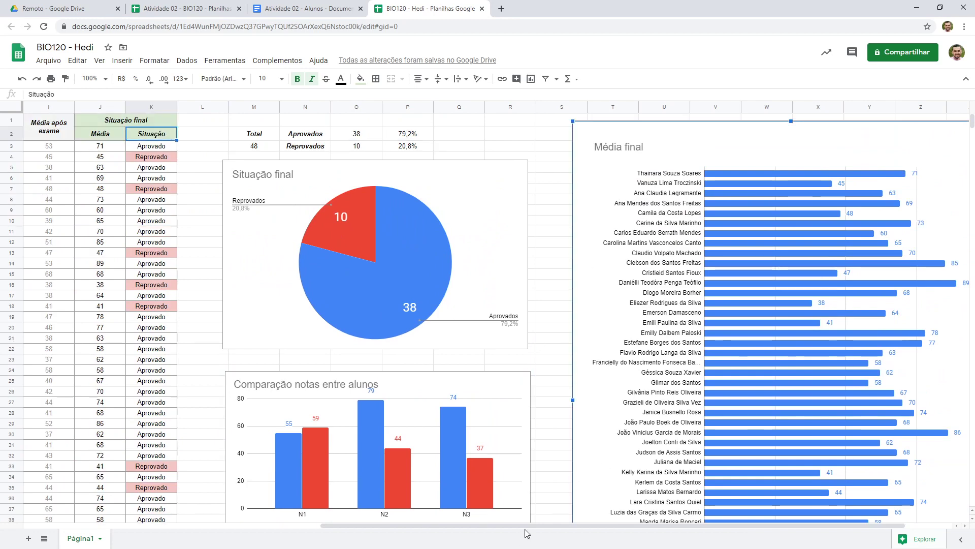
pyautogui.moveTo(528, 527); pyautogui.dragTo(188, 536)
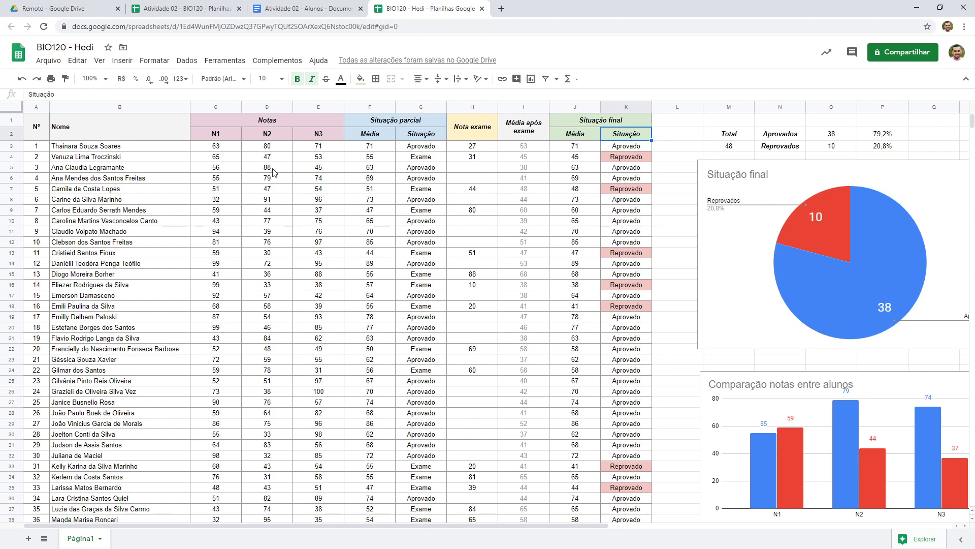
# Select the entire list of student names in the Atividade 02 - Alunos document
pyautogui.click(207, 8)
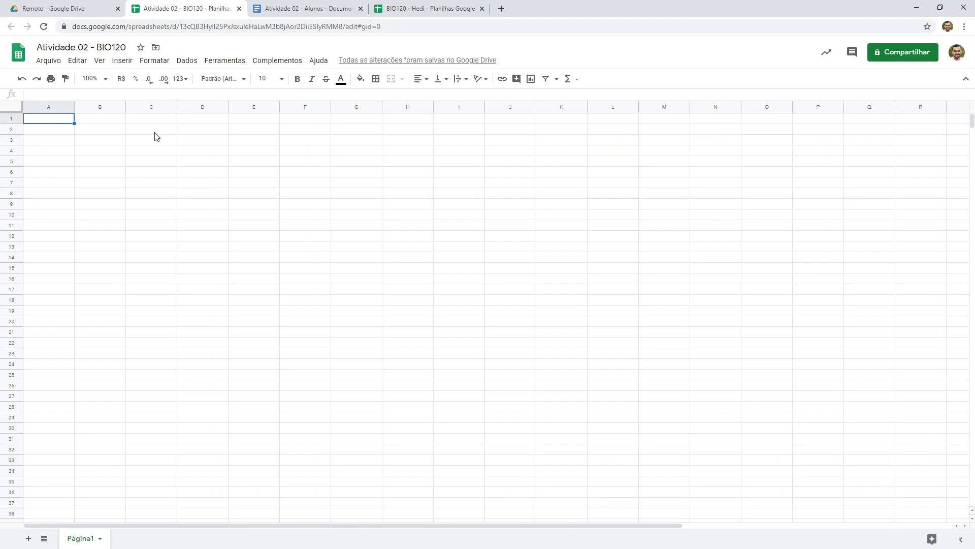
pyautogui.click(306, 4)
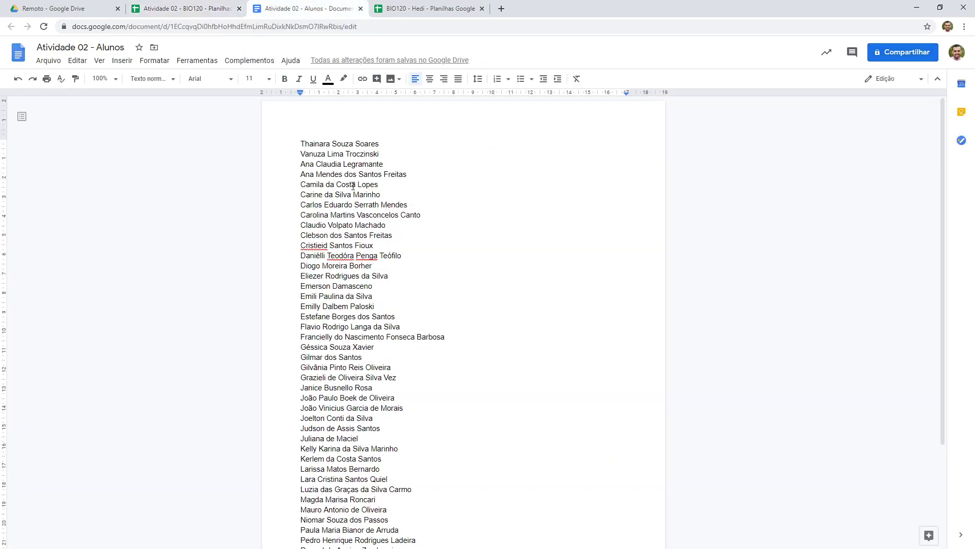
pyautogui.scroll(-3, 319, 200)
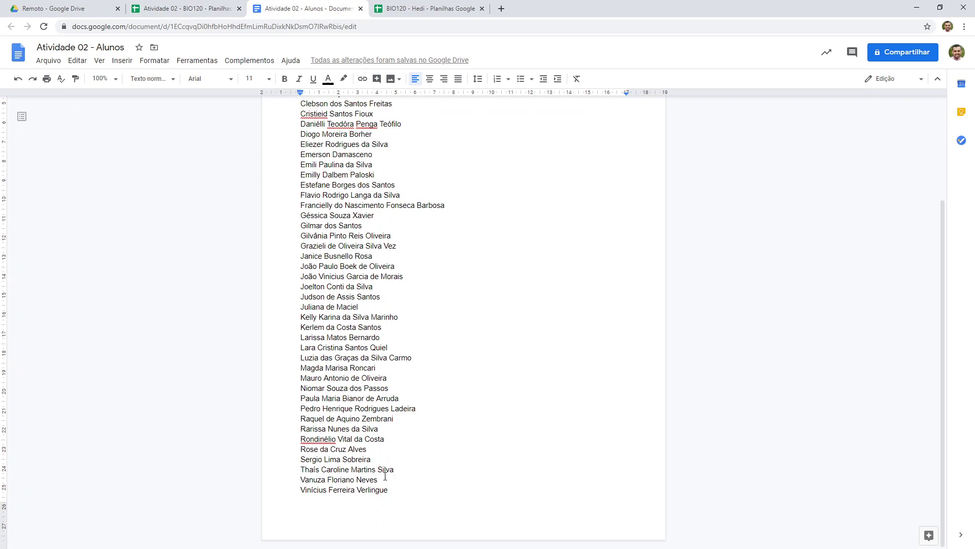
pyautogui.moveTo(391, 492); pyautogui.dragTo(281, 143)
pyautogui.hotkey('ctrl', 'c')
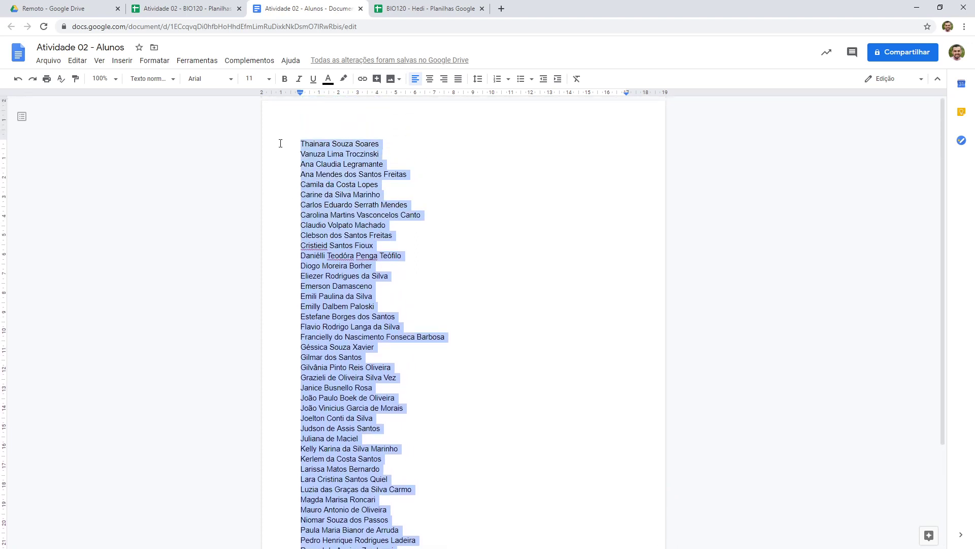
# Paste the student names into cell A1 of the Atividade 02 - BIO120 spreadsheet
pyautogui.click(208, 8)
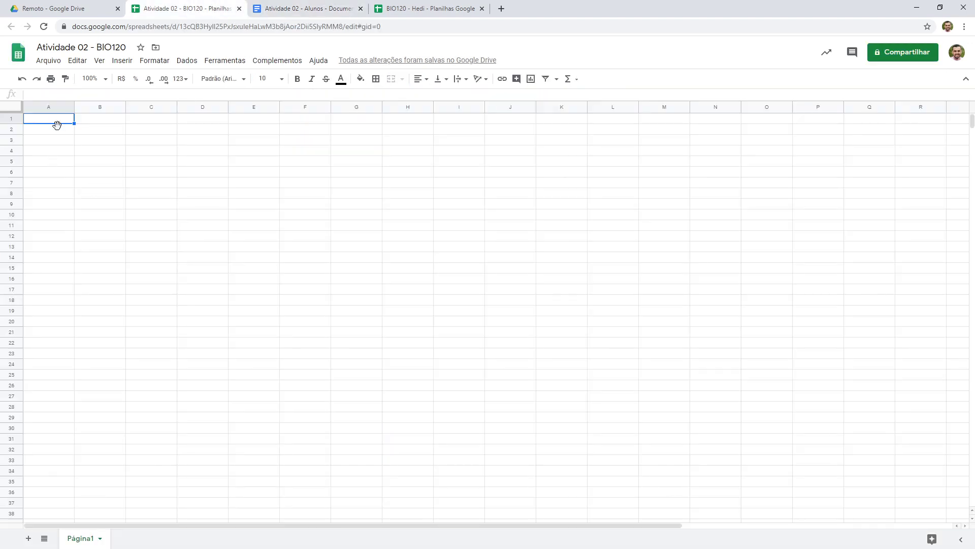
pyautogui.click(41, 134)
pyautogui.click(44, 120)
pyautogui.hotkey('ctrl', 'v')
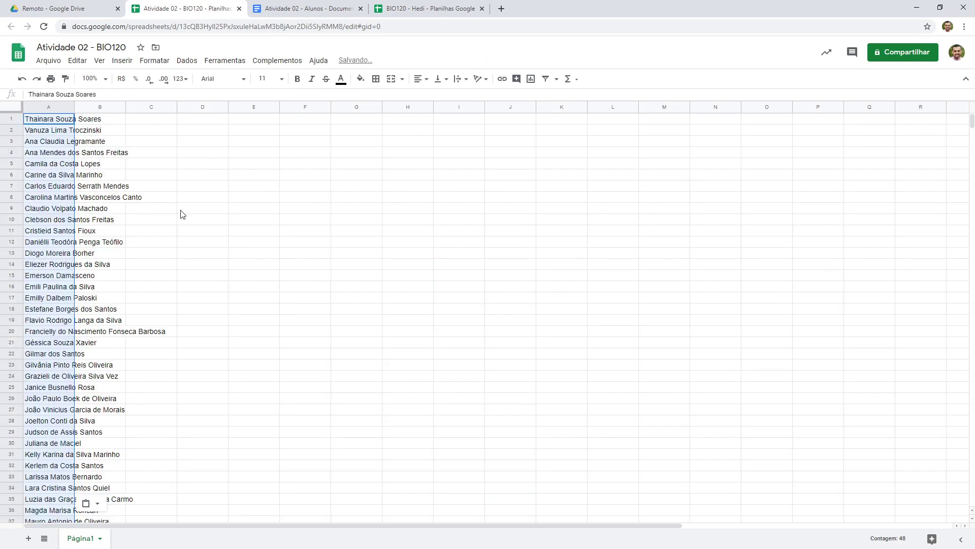
# Auto-fit the width of column A to the pasted names
pyautogui.click(307, 9)
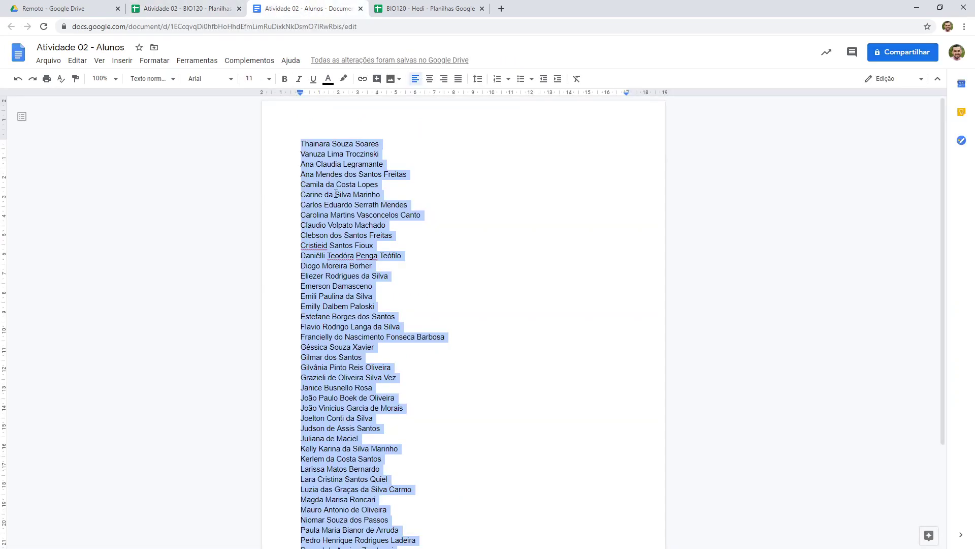
pyautogui.click(185, 9)
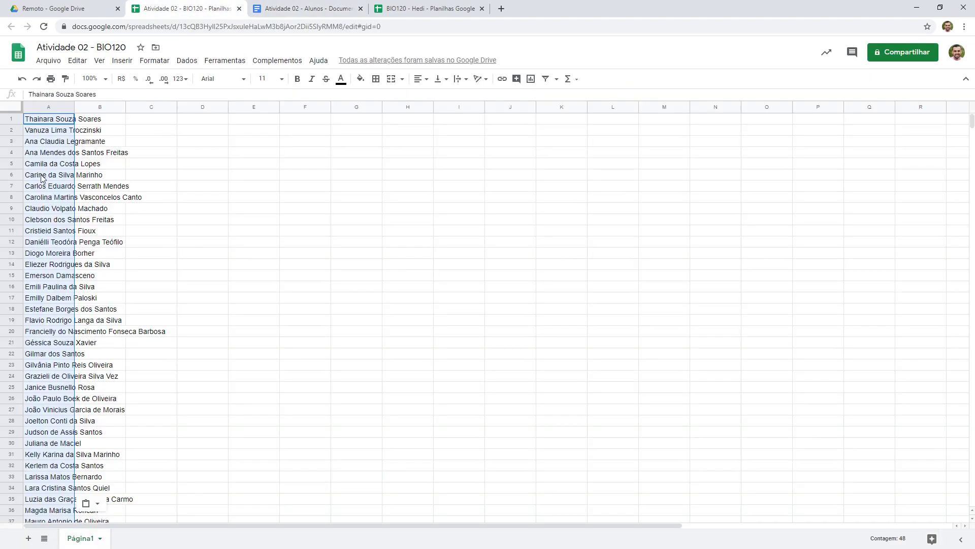
pyautogui.click(47, 124)
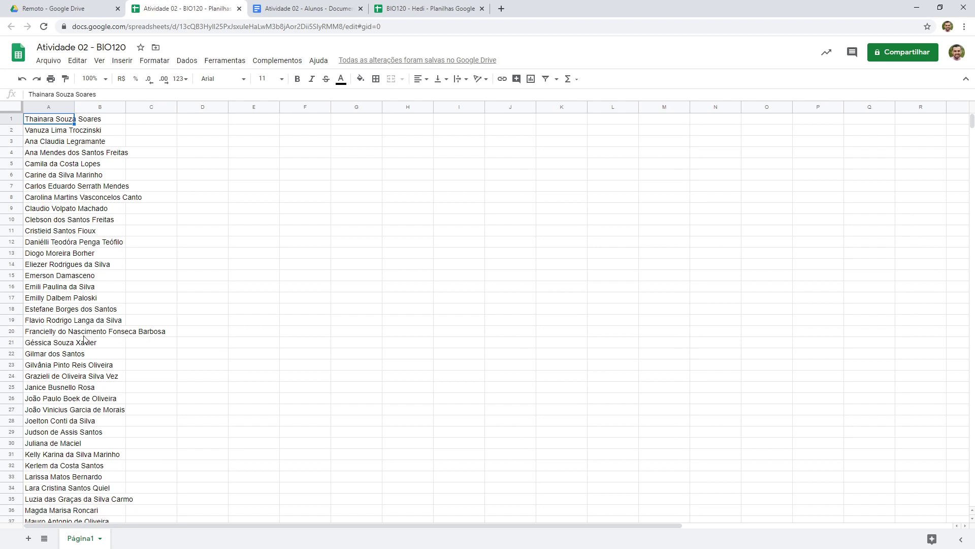
pyautogui.doubleClick(74, 105)
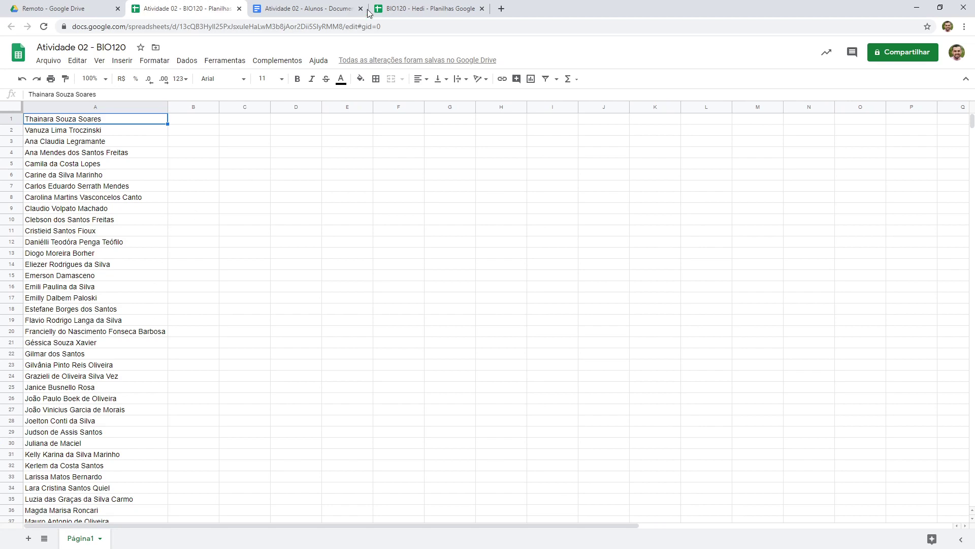
# Examine the reference sheet's header rows and numbering column before returning to the new spreadsheet
pyautogui.click(414, 5)
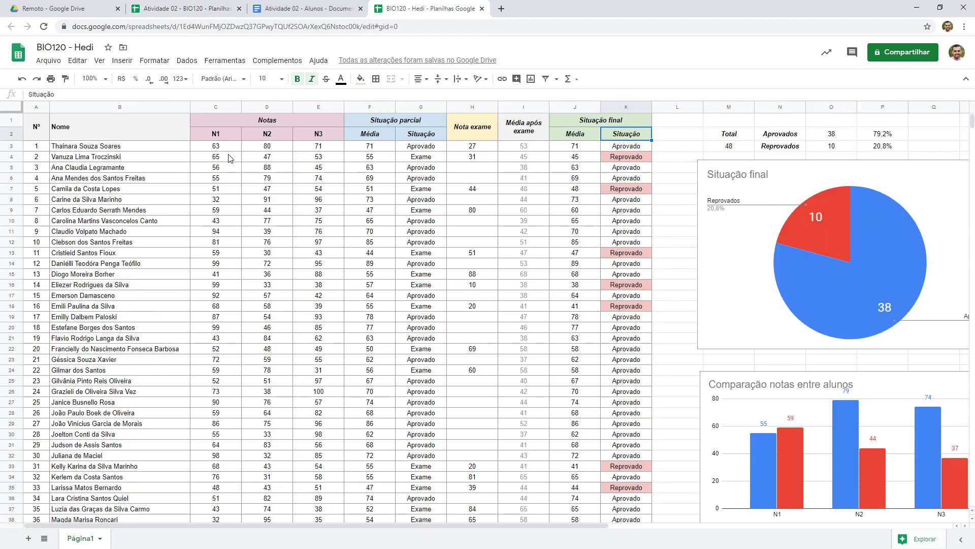
pyautogui.click(42, 128)
pyautogui.click(39, 107)
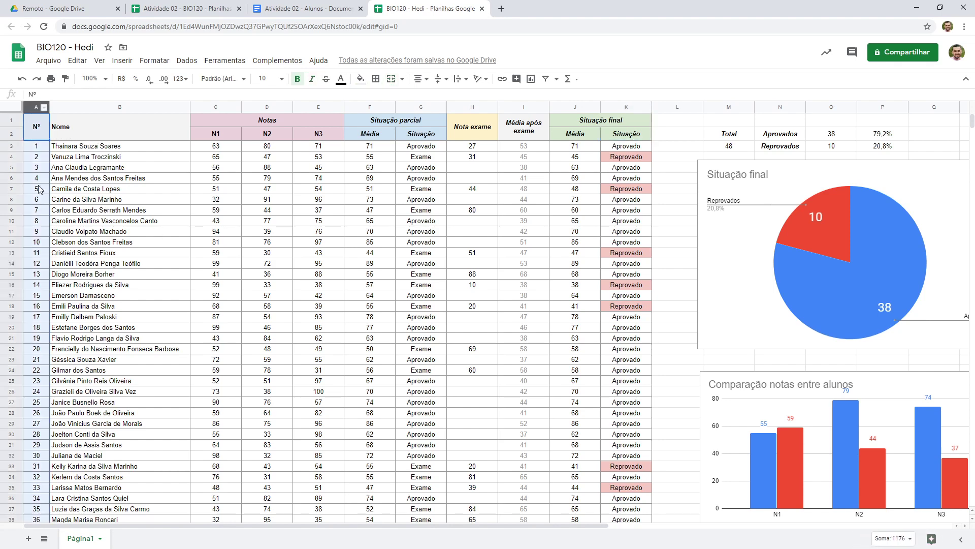
pyautogui.click(68, 133)
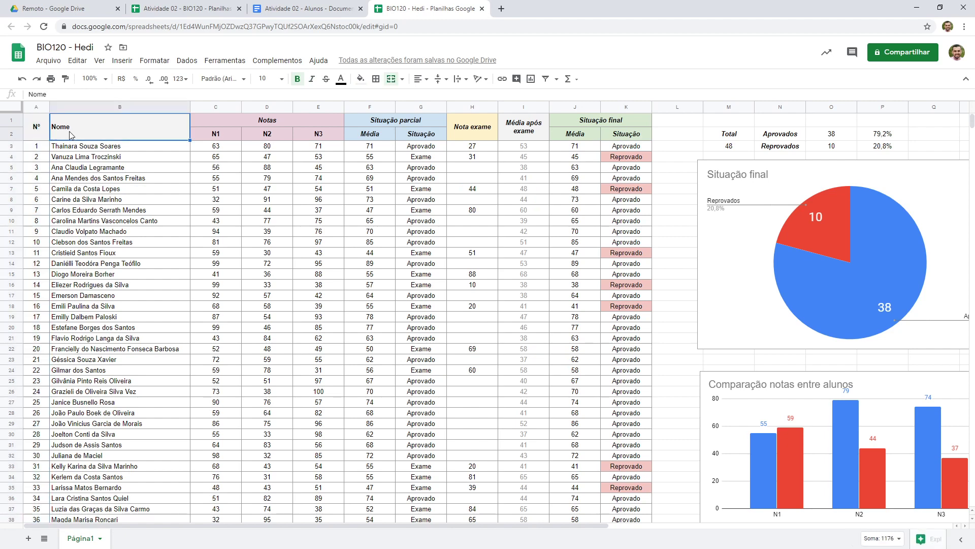
pyautogui.click(22, 133)
pyautogui.click(14, 135)
pyautogui.click(13, 122)
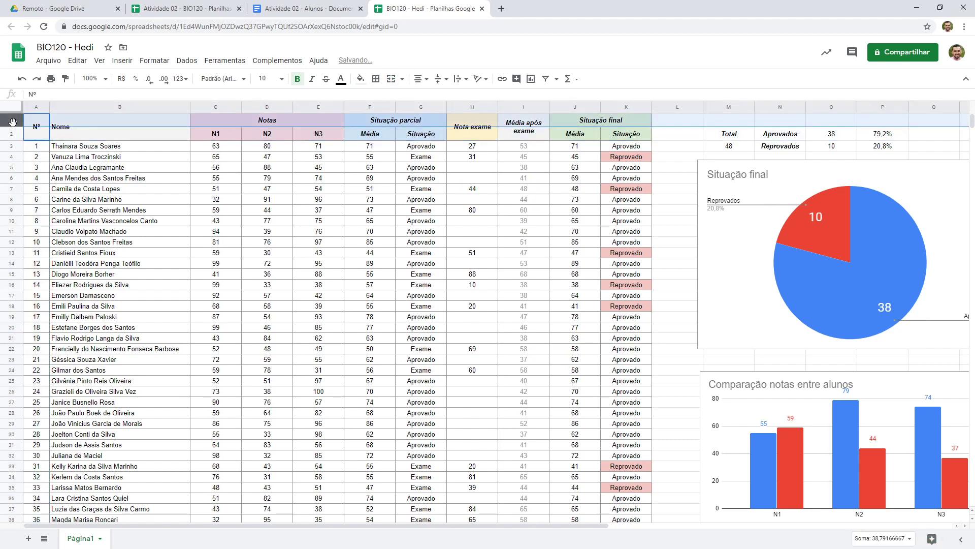
pyautogui.click(12, 136)
pyautogui.click(9, 122)
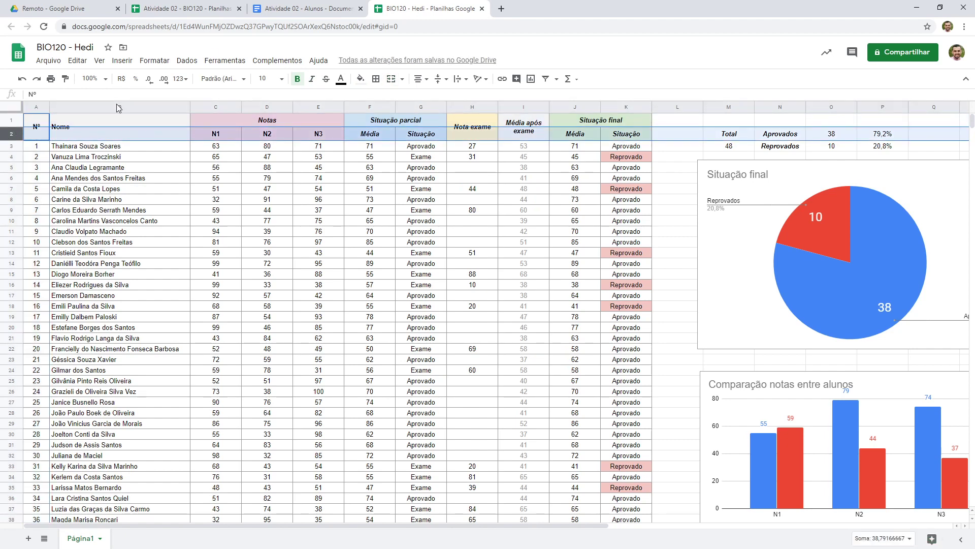
pyautogui.click(302, 7)
pyautogui.click(181, 10)
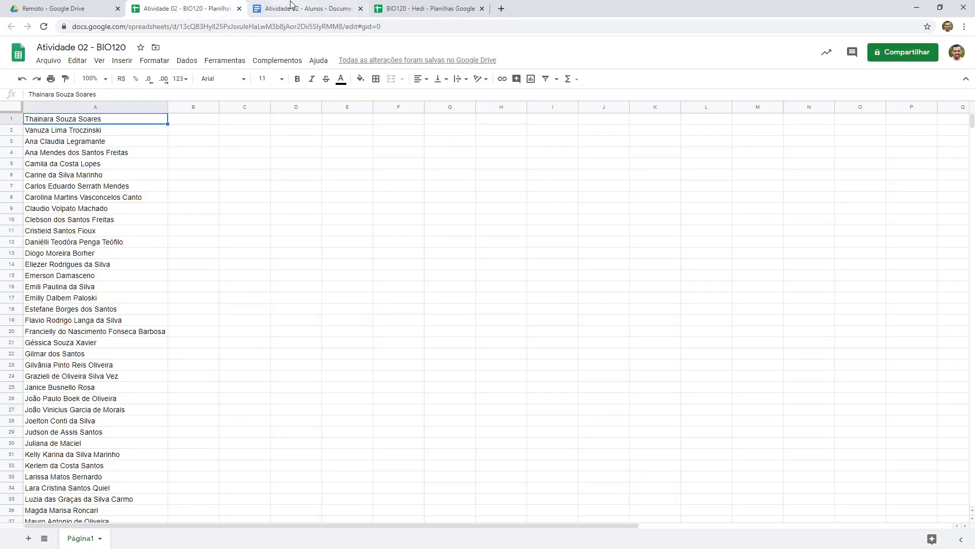
# Close the names document tab and insert an empty column to the left of the names column
pyautogui.click(361, 9)
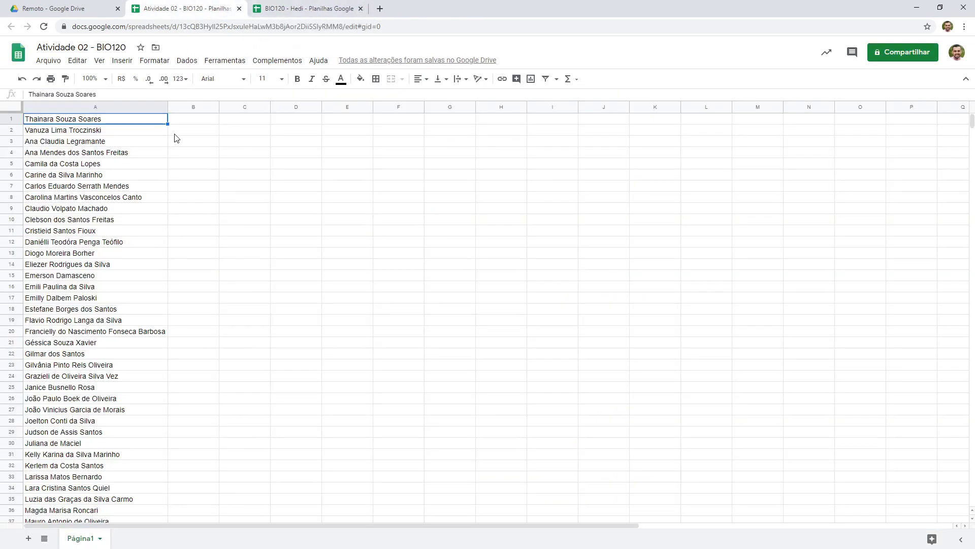
pyautogui.click(62, 107)
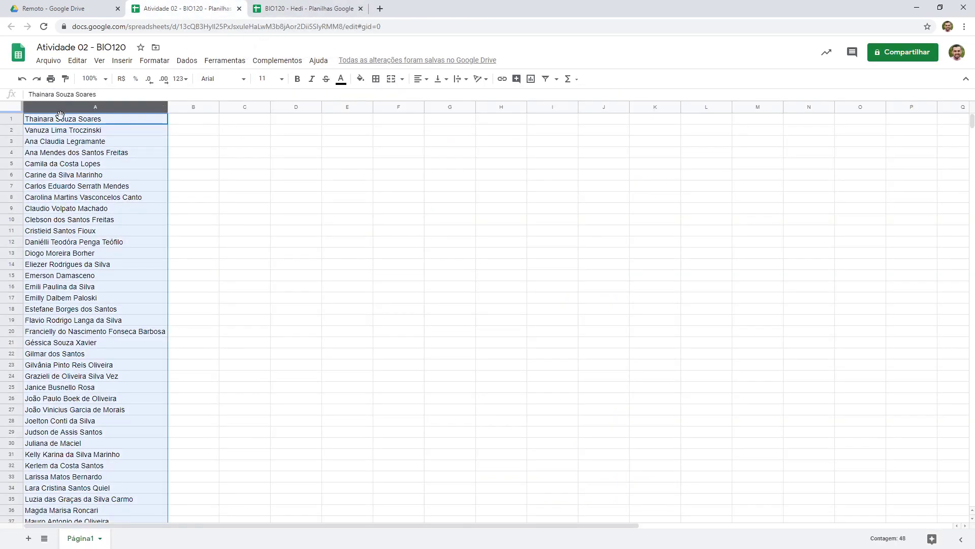
pyautogui.rightClick(89, 106)
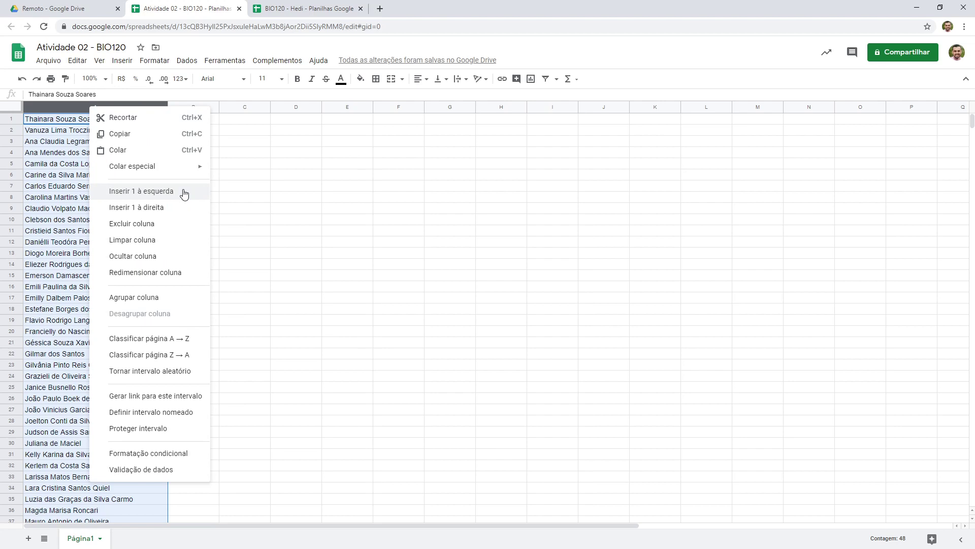
pyautogui.click(184, 193)
# Narrow the new column A and insert two empty rows above the first two names
pyautogui.moveTo(167, 107); pyautogui.dragTo(9, 128)
pyautogui.click(85, 123)
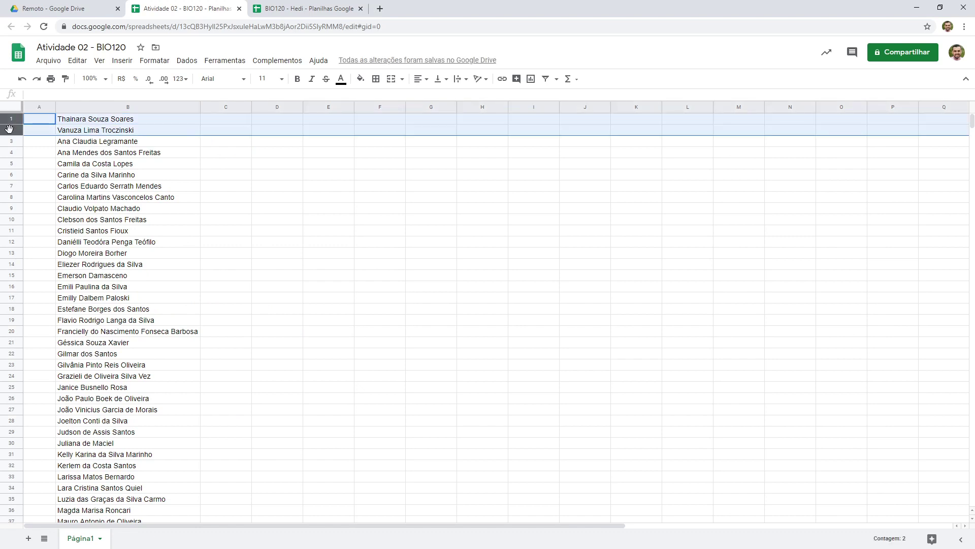
pyautogui.rightClick(10, 131)
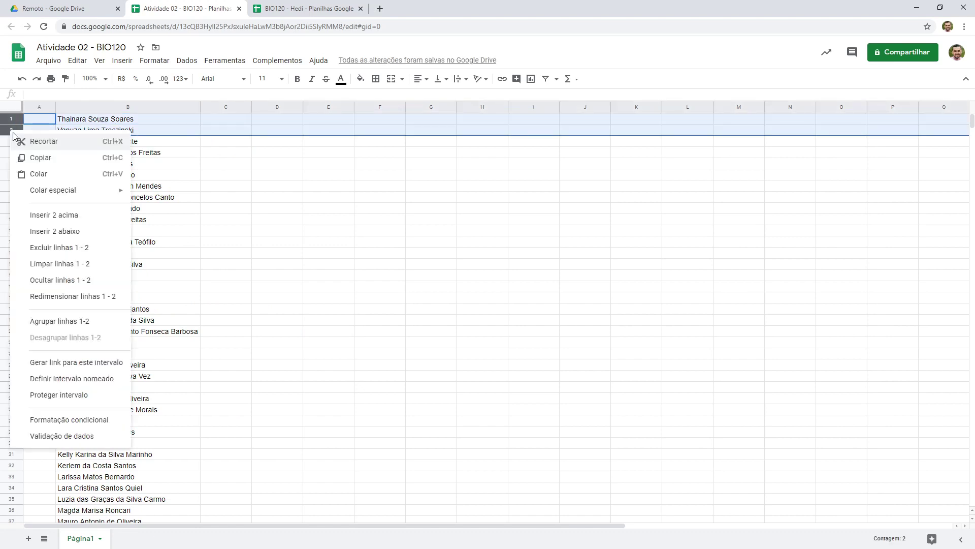
pyautogui.click(93, 215)
# Check the numbering cells in the reference sheet's first column
pyautogui.click(332, 7)
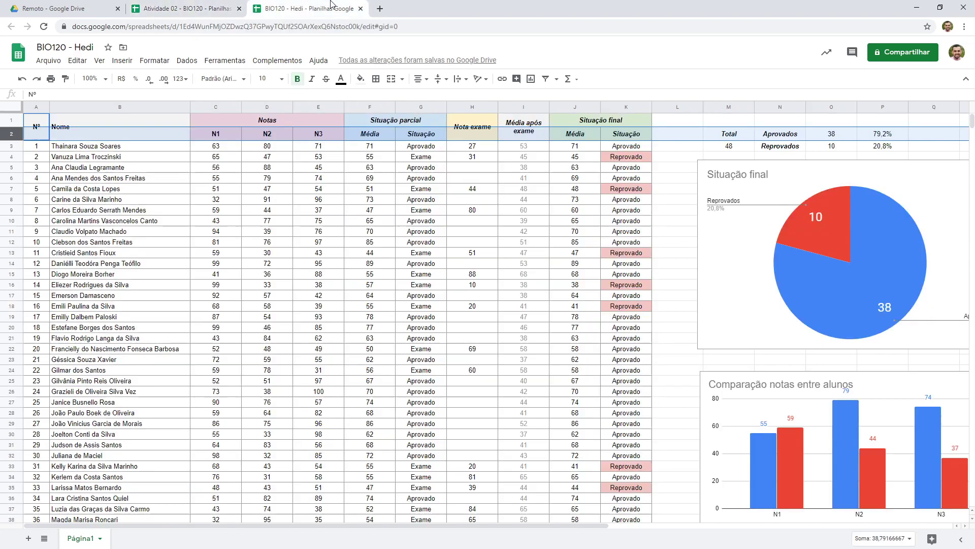
pyautogui.click(46, 146)
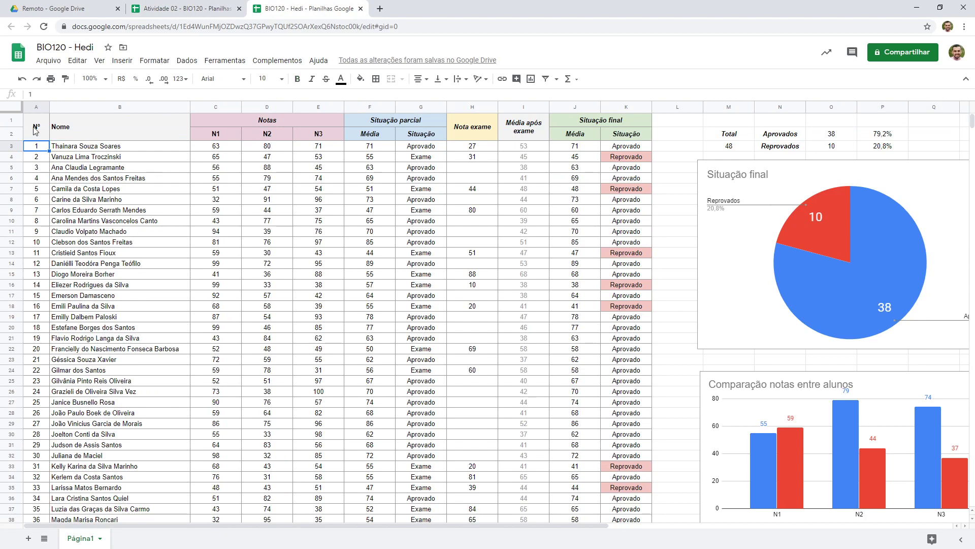
# Merge cells A1 and A2 in the new spreadsheet and enter the header Nº
pyautogui.click(35, 130)
pyautogui.click(71, 130)
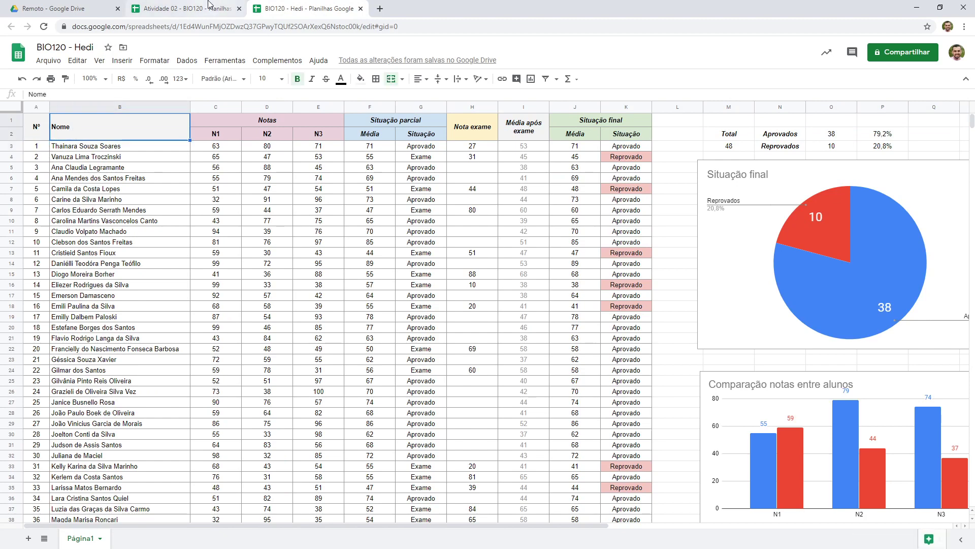
pyautogui.click(224, 8)
pyautogui.click(59, 128)
pyautogui.moveTo(43, 121); pyautogui.dragTo(42, 131)
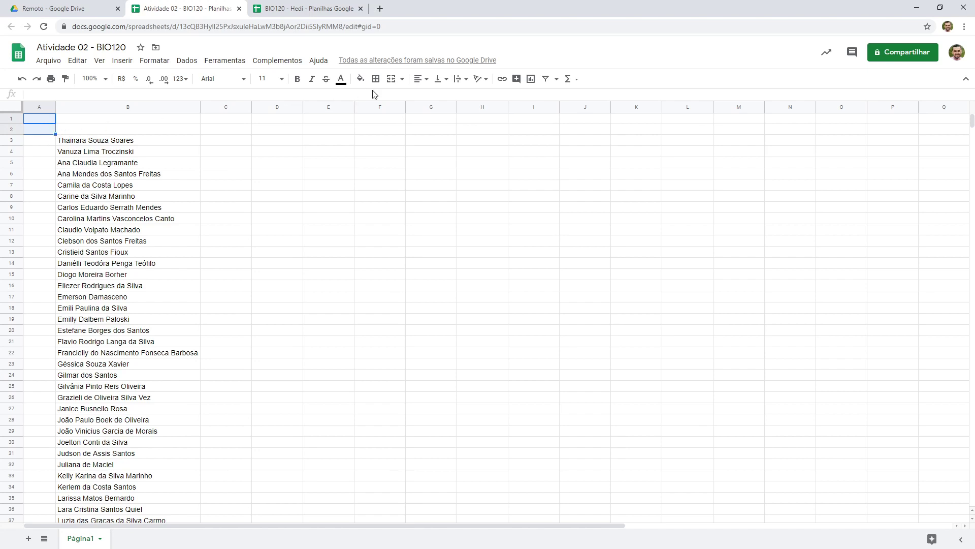
pyautogui.click(391, 78)
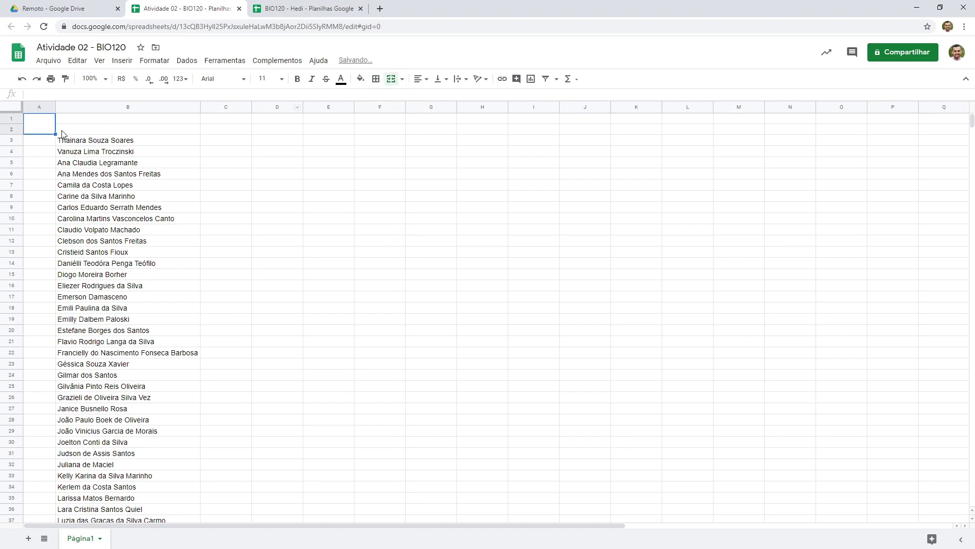
pyautogui.doubleClick(49, 128)
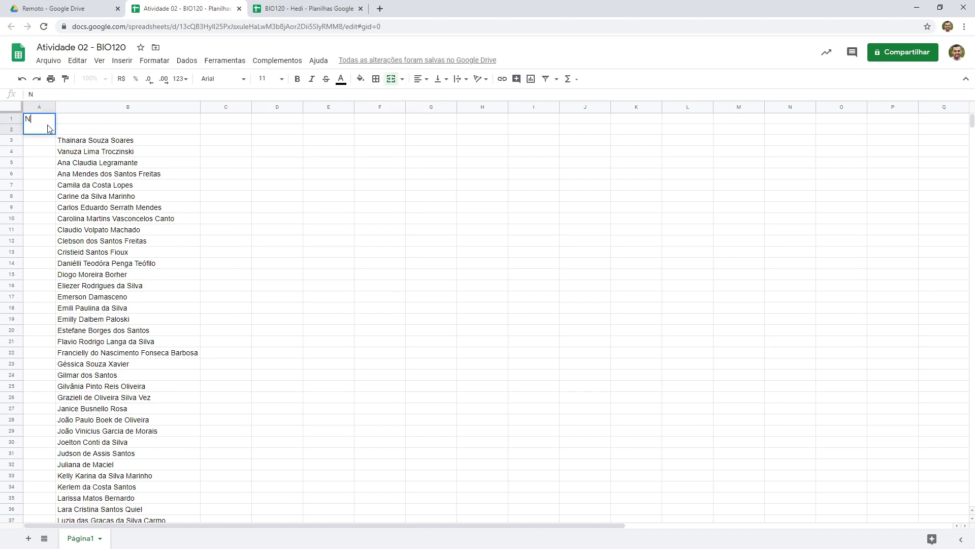
pyautogui.press('Return')
# Merge cells B1 and B2 and enter the header Nome
pyautogui.moveTo(122, 115); pyautogui.dragTo(122, 128)
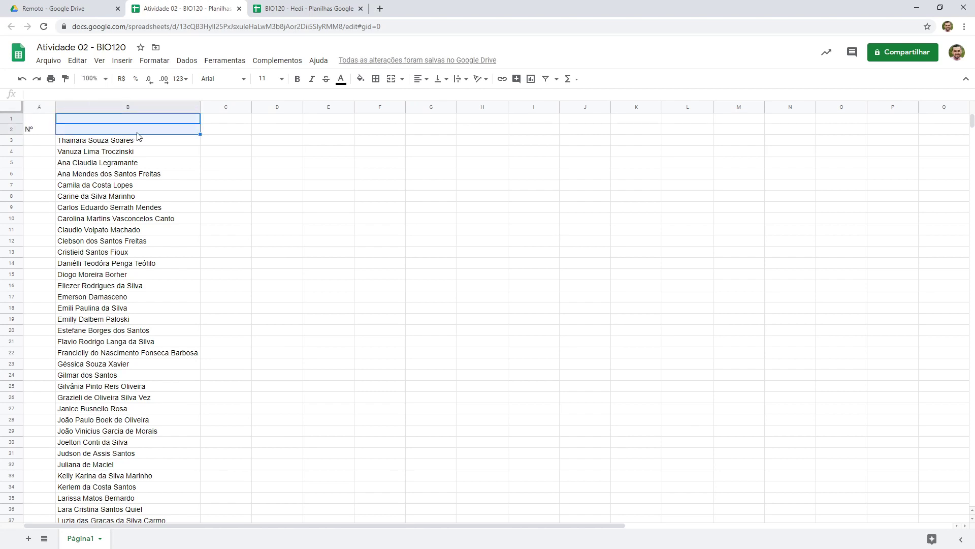
pyautogui.click(391, 79)
pyautogui.doubleClick(167, 129)
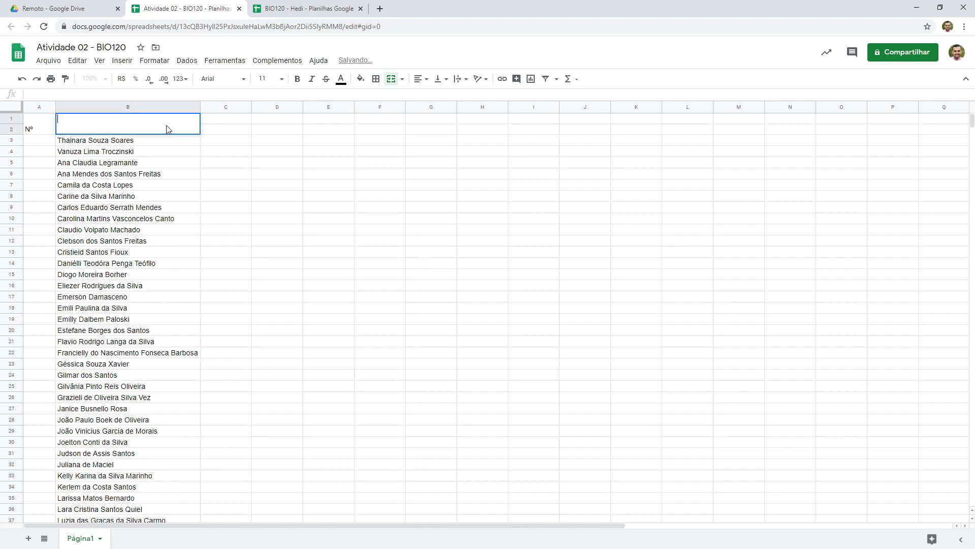
pyautogui.write('Nome')
pyautogui.press('Return')
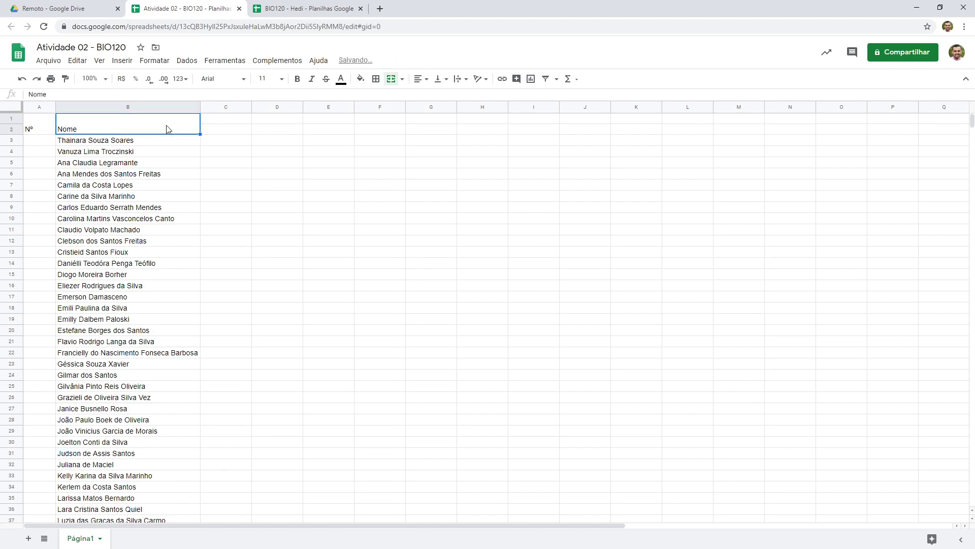
# Number the students in column A starting at 1, filling the sequence down beside all the names
pyautogui.click(290, 8)
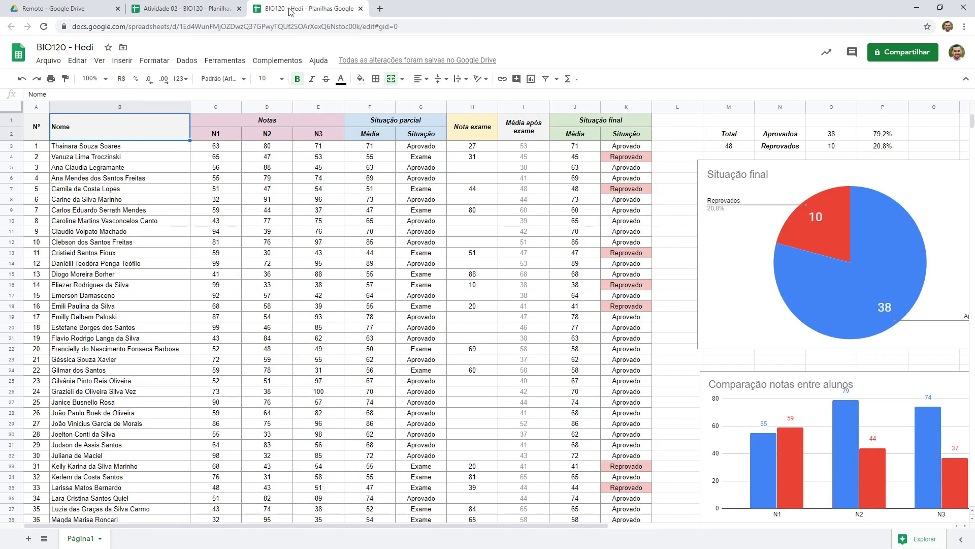
pyautogui.moveTo(30, 279); pyautogui.dragTo(37, 156)
pyautogui.click(184, 8)
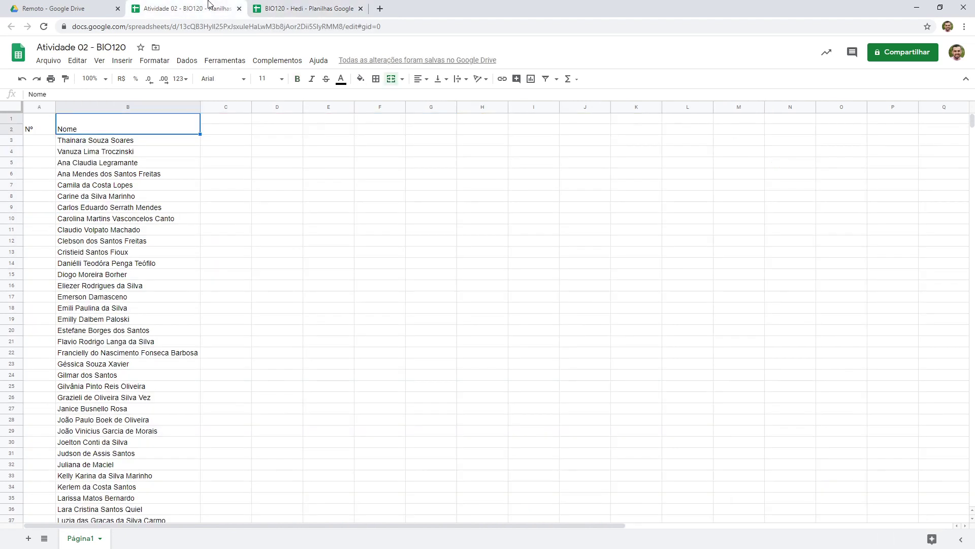
pyautogui.click(43, 142)
pyautogui.write('1')
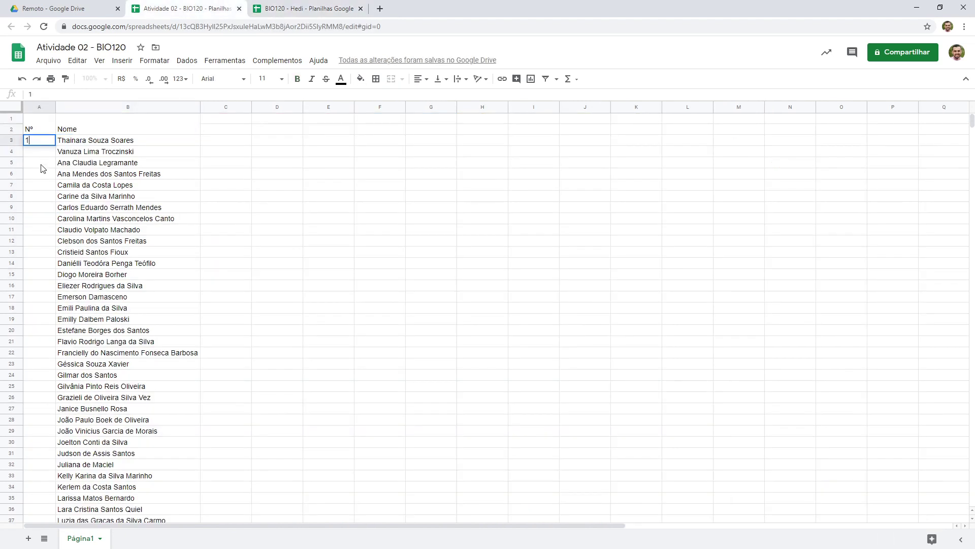
pyautogui.press('Return')
pyautogui.press('Up')
pyautogui.moveTo(55, 145); pyautogui.dragTo(33, 426)
pyautogui.scroll(5, 46, 347)
pyautogui.moveTo(54, 151); pyautogui.dragTo(45, 480)
pyautogui.scroll(6, 25, 370)
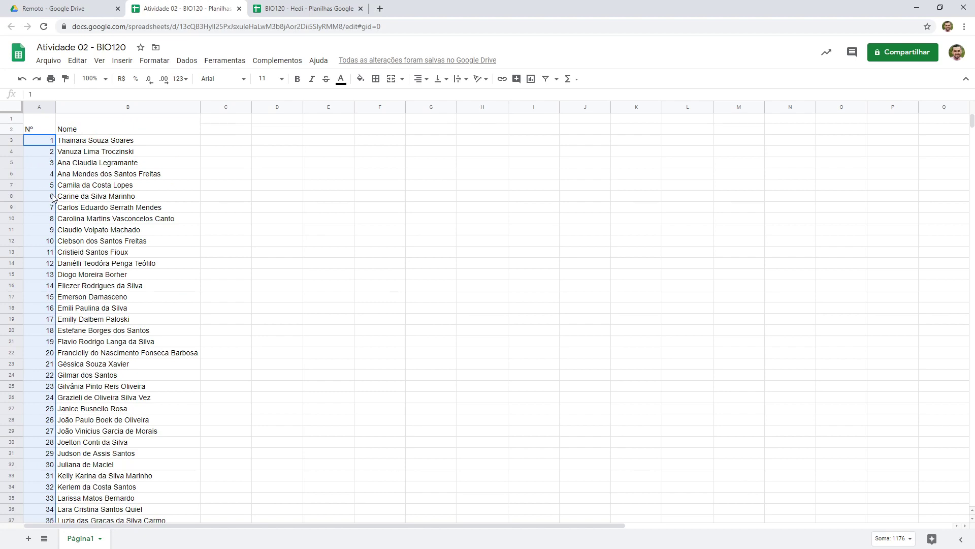
# Merge cells C1 to E1 and enter the header Notas
pyautogui.click(188, 120)
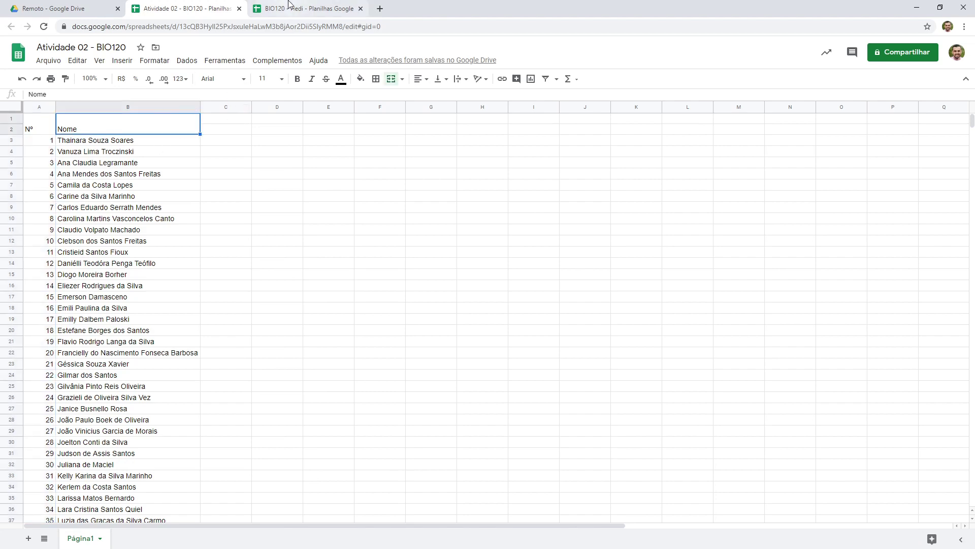
pyautogui.click(289, 6)
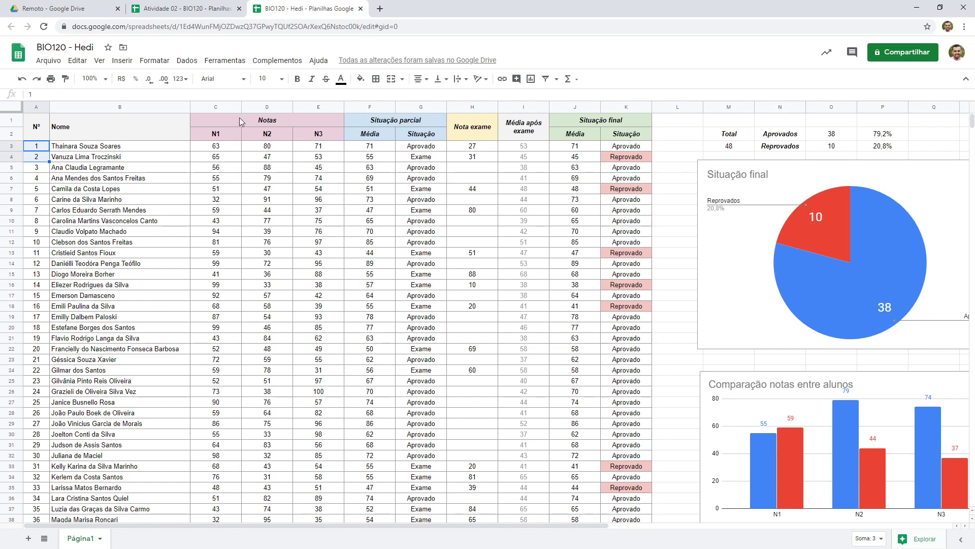
pyautogui.moveTo(242, 123); pyautogui.dragTo(242, 137)
pyautogui.click(193, 8)
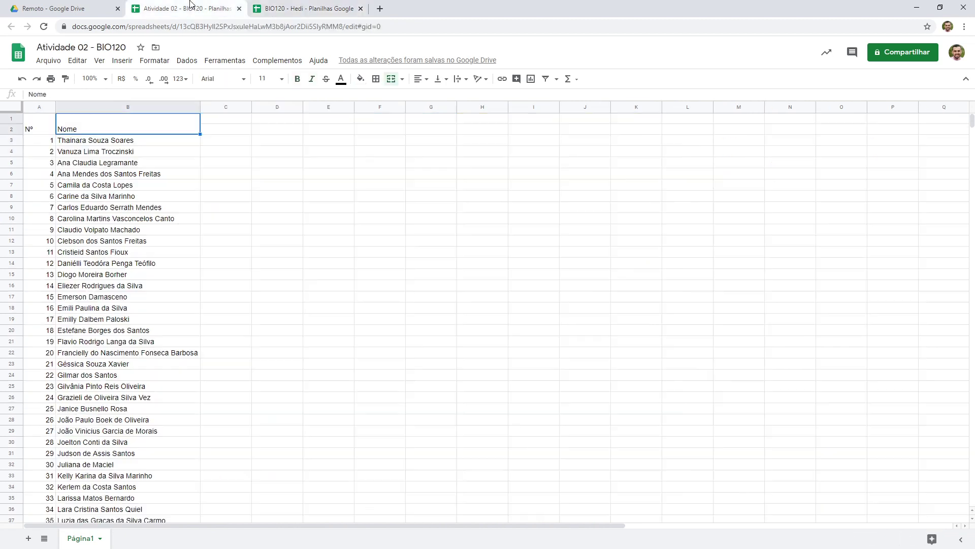
pyautogui.click(277, 9)
pyautogui.click(276, 123)
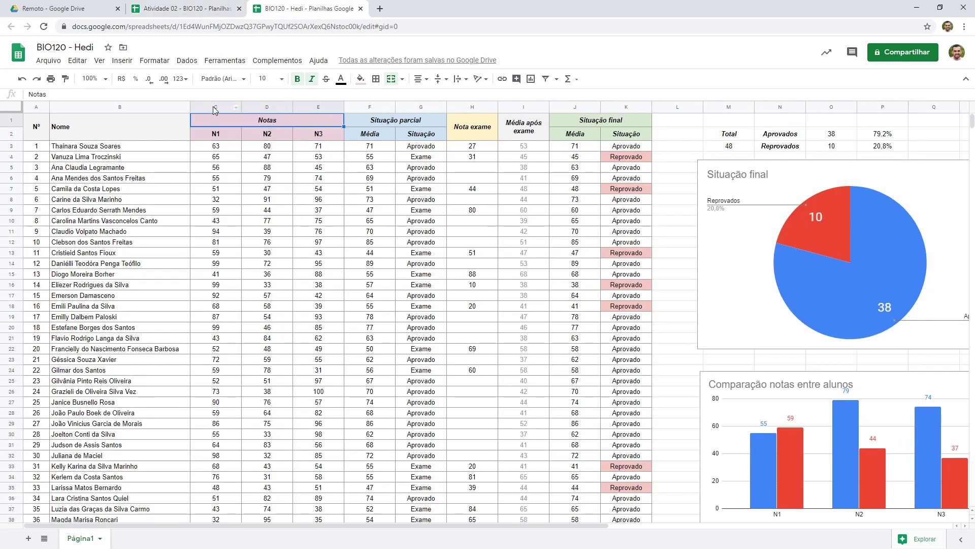
pyautogui.click(203, 9)
pyautogui.moveTo(233, 119); pyautogui.dragTo(356, 112)
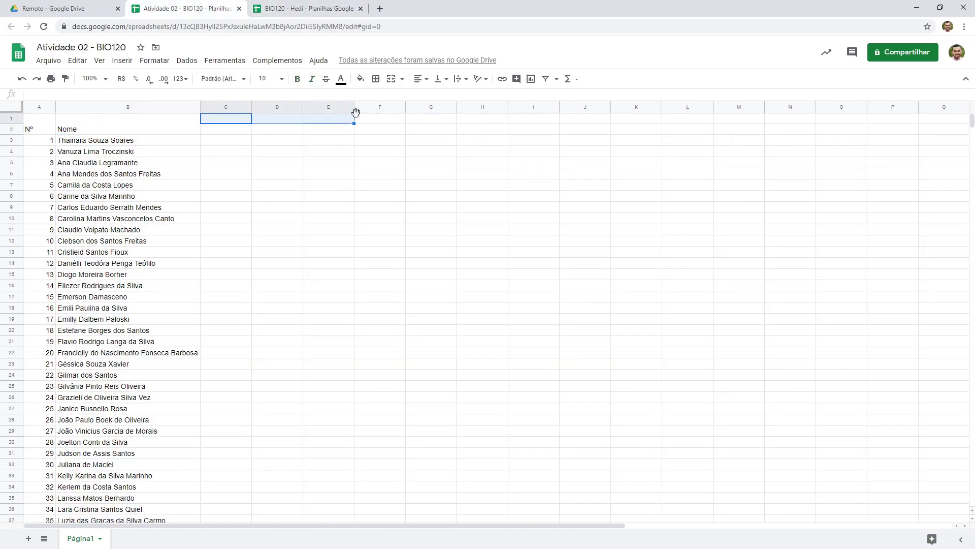
pyautogui.click(391, 80)
pyautogui.doubleClick(313, 117)
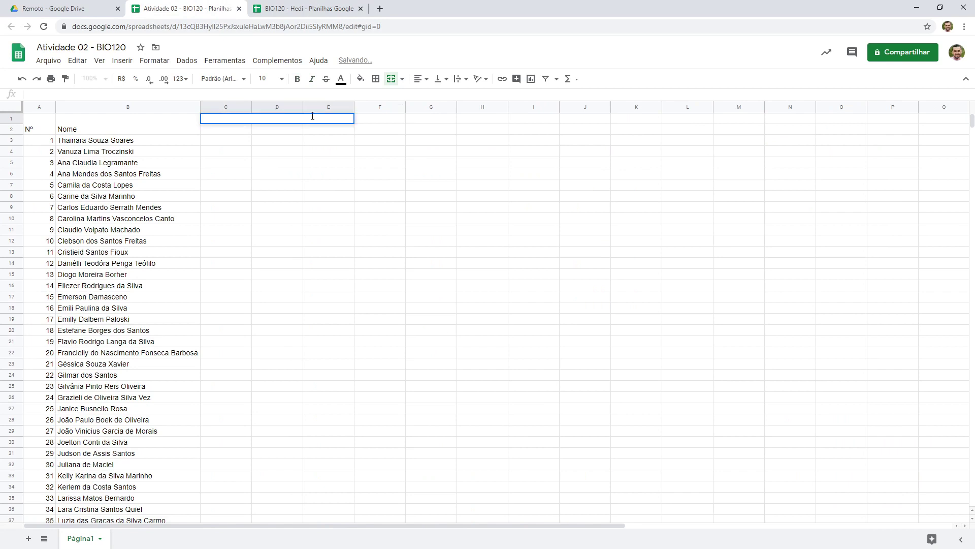
pyautogui.write('Notas')
pyautogui.press('Return')
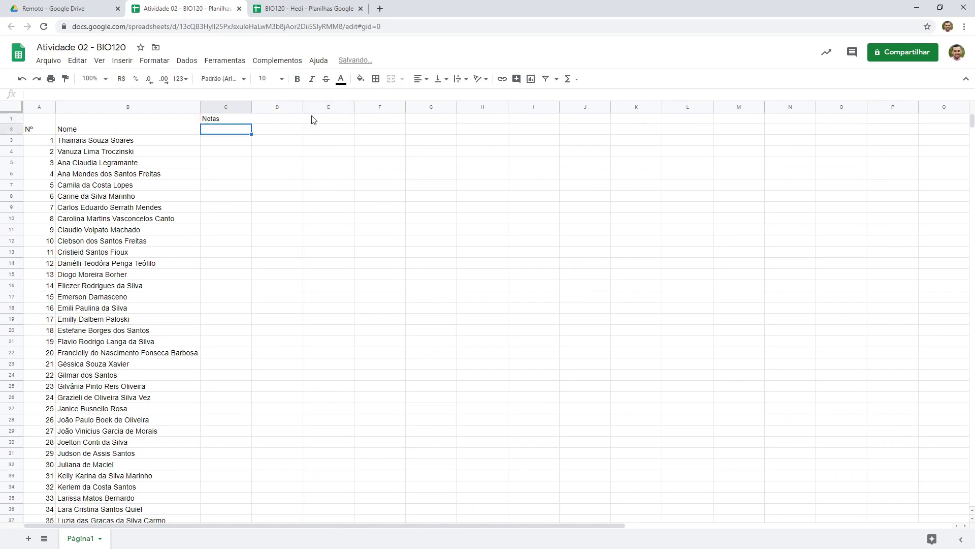
# Enter N1 in C2 and fill it across to create N2 and N3 in D2 and E2
pyautogui.write('N1')
pyautogui.press('Tab')
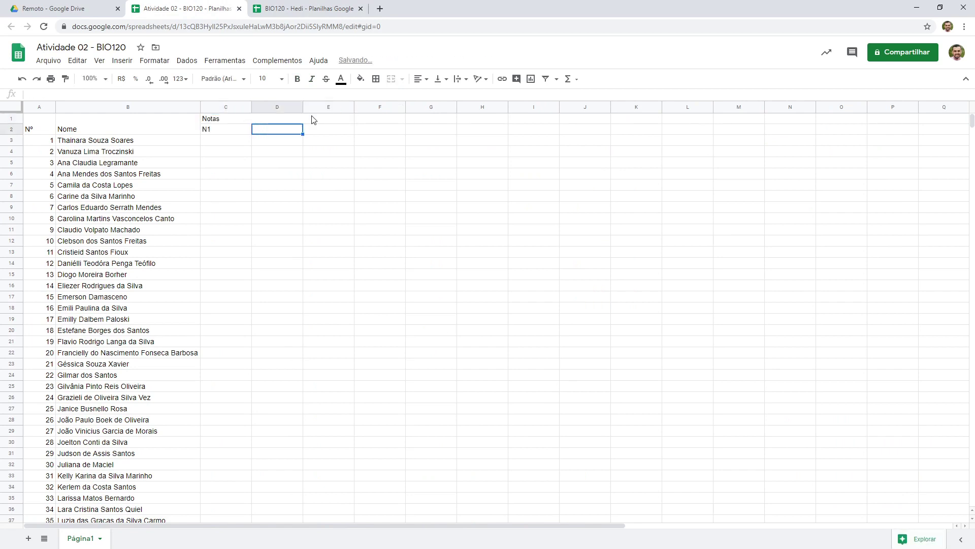
pyautogui.click(245, 132)
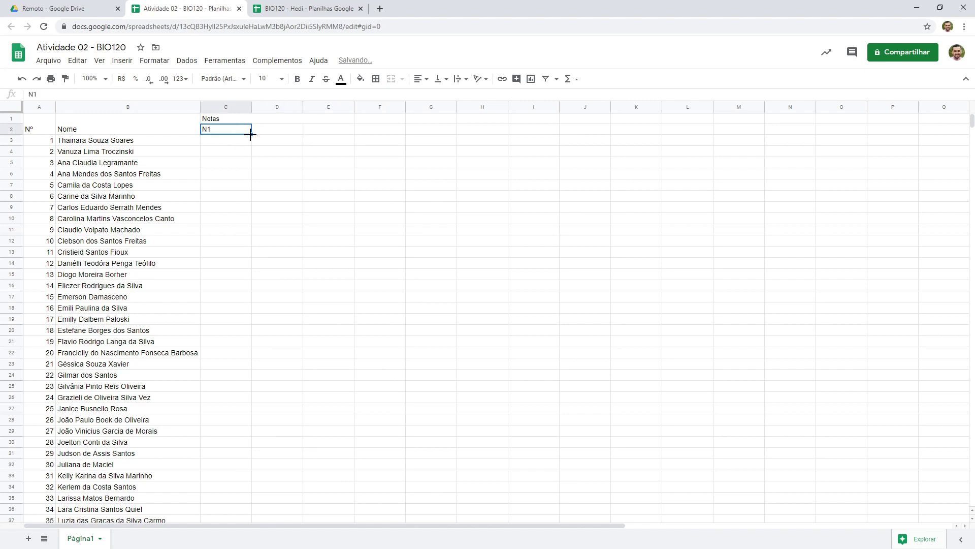
pyautogui.moveTo(251, 134); pyautogui.dragTo(346, 136)
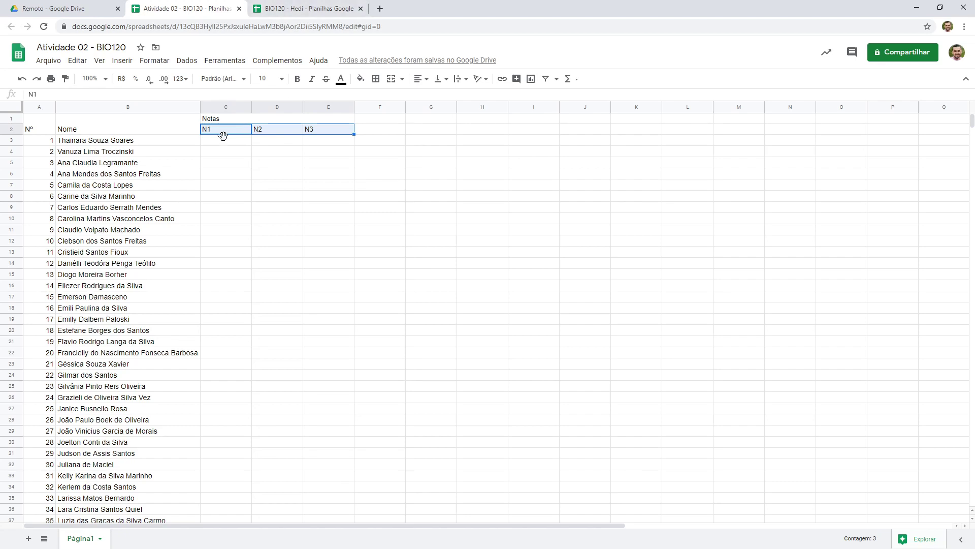
# Merge cells F1 and G1 and enter the header Situação parcial
pyautogui.click(335, 6)
pyautogui.click(391, 123)
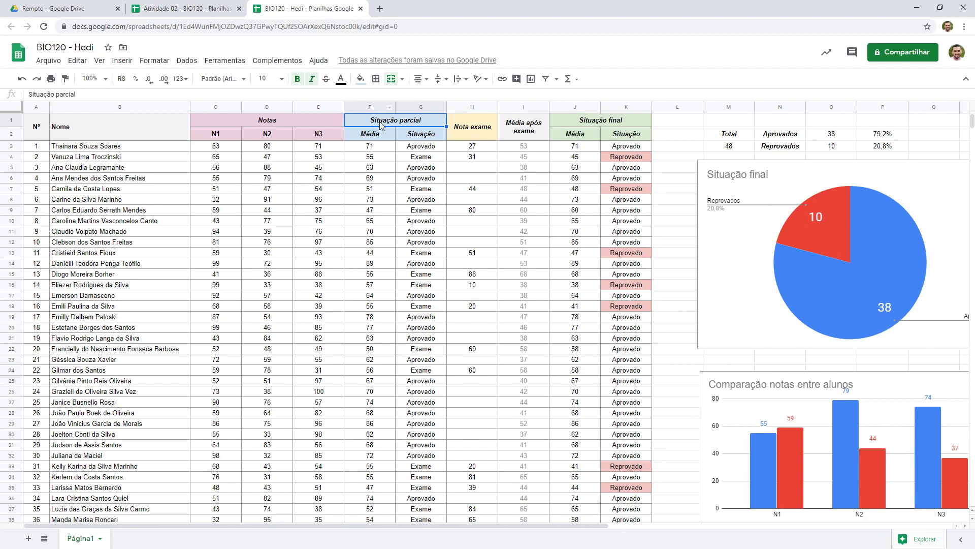
pyautogui.click(227, 9)
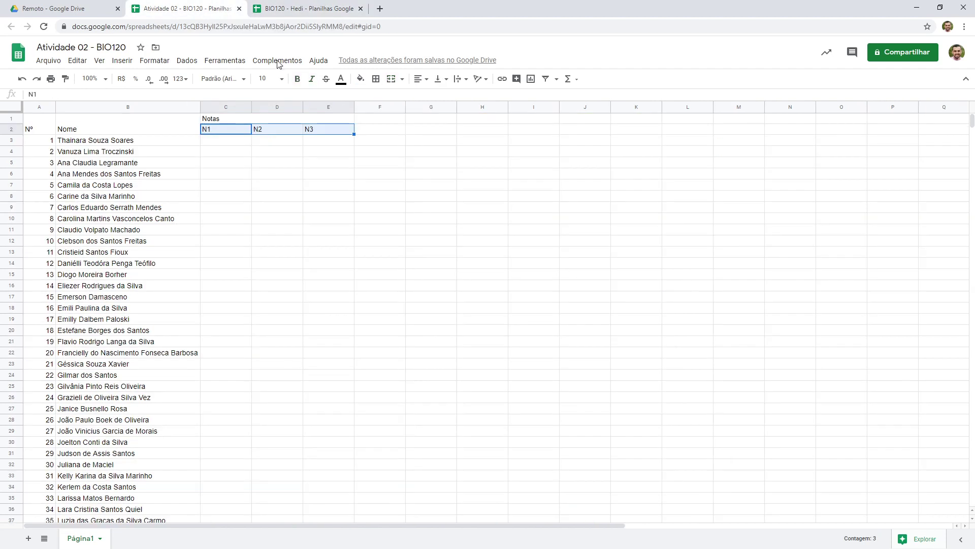
pyautogui.moveTo(376, 123); pyautogui.dragTo(424, 124)
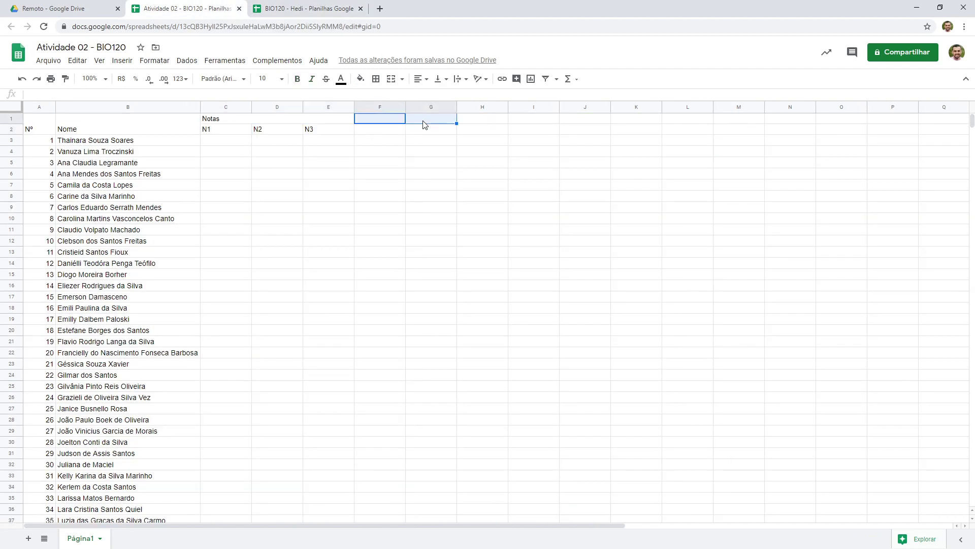
pyautogui.click(392, 78)
pyautogui.doubleClick(388, 118)
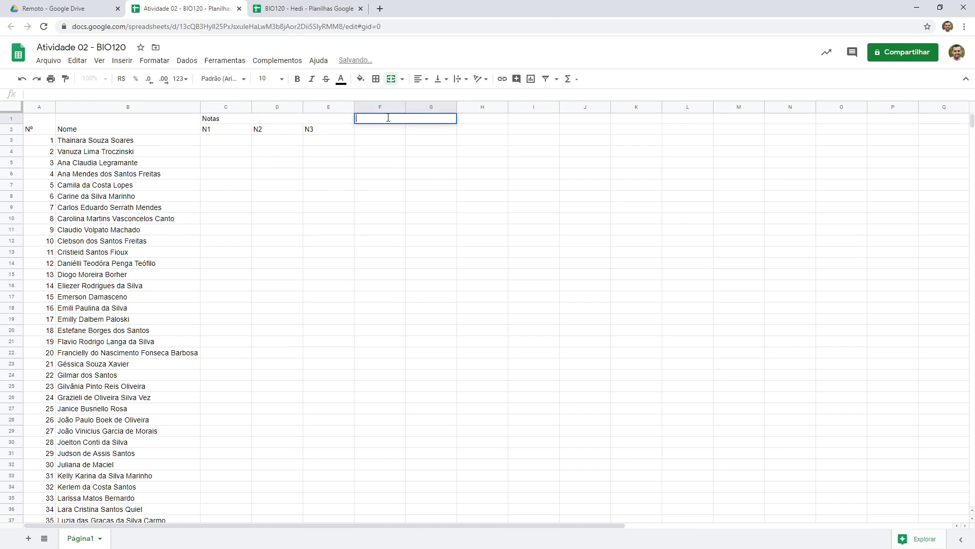
pyautogui.write('Situação parcial')
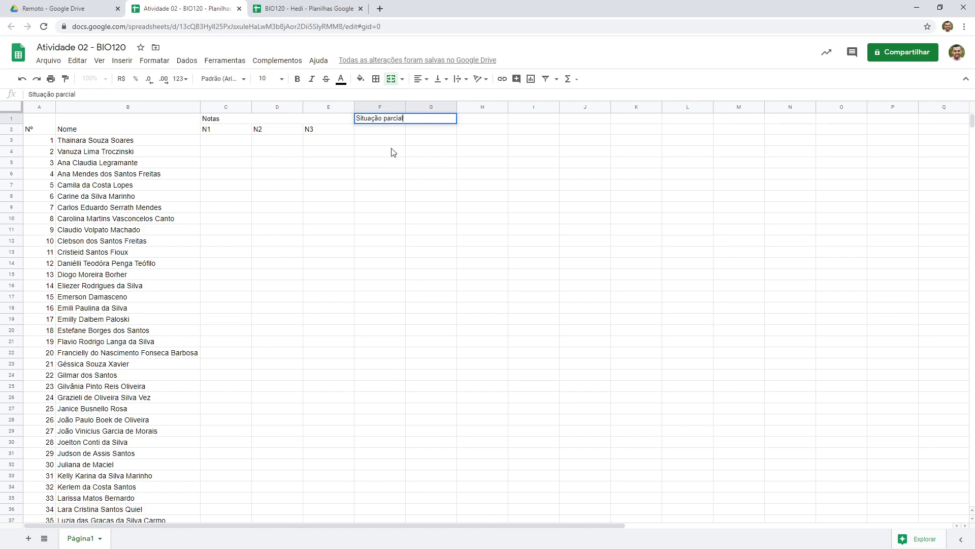
pyautogui.press('Return')
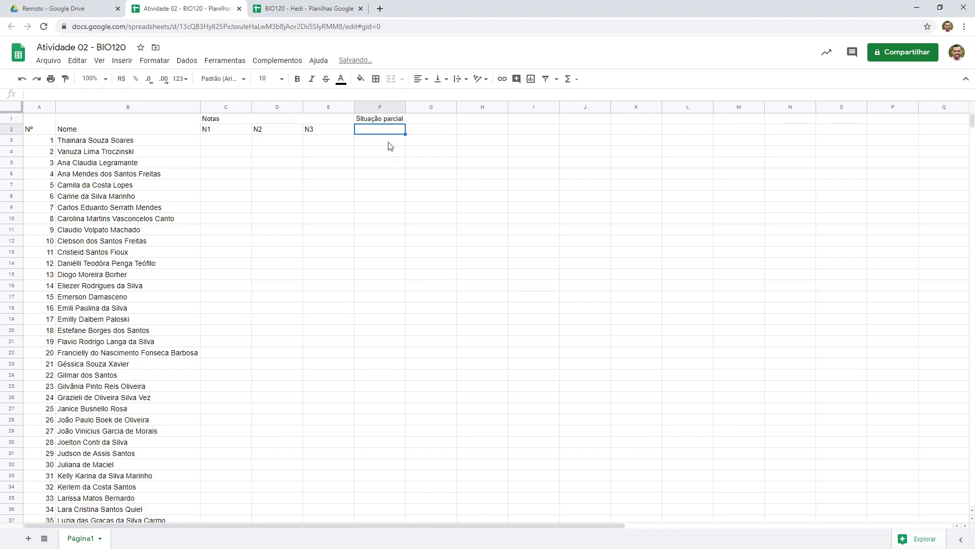
# Enter the subheaders Média in F2 and Situação in G2
pyautogui.hotkey('ctrl', 'Tab')
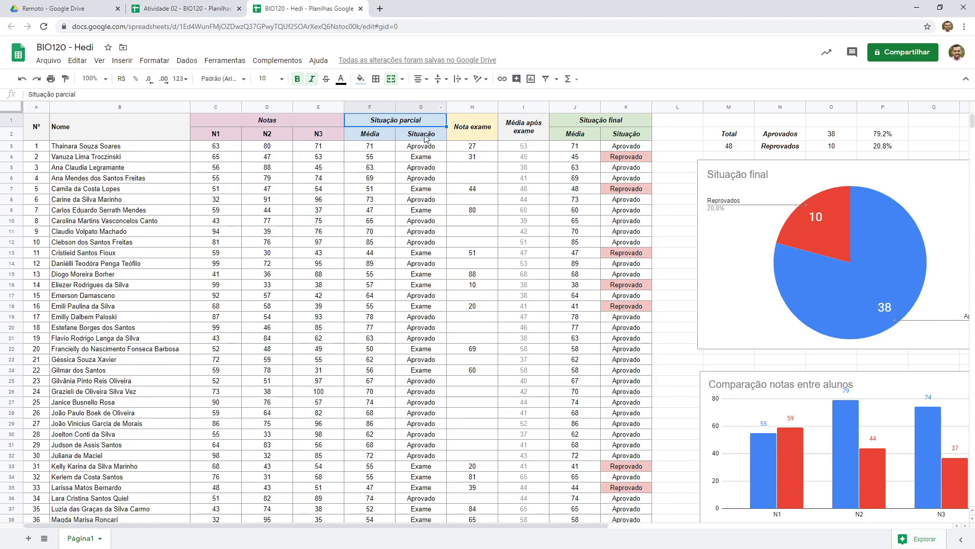
pyautogui.click(224, 4)
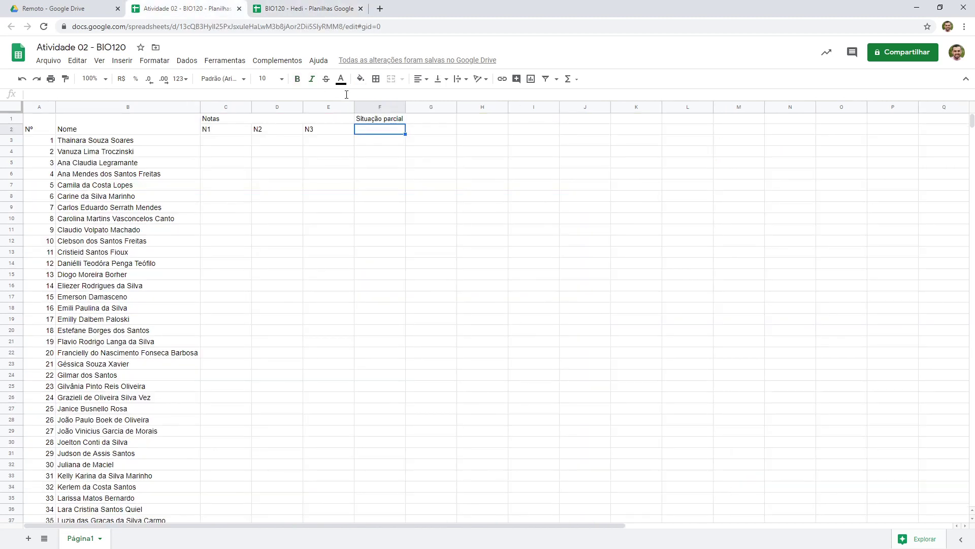
pyautogui.write('Média')
pyautogui.press('Tab')
pyautogui.write('S')
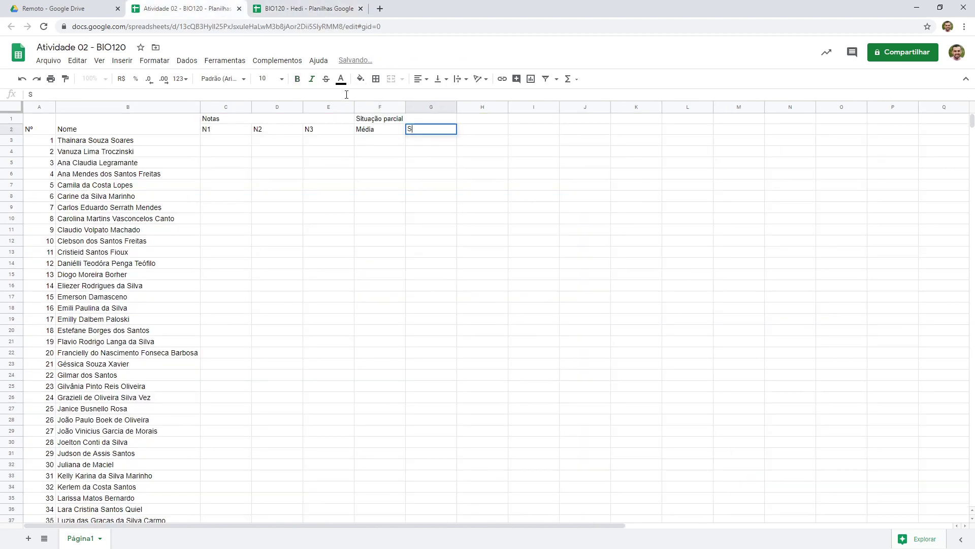
pyautogui.write('ituação')
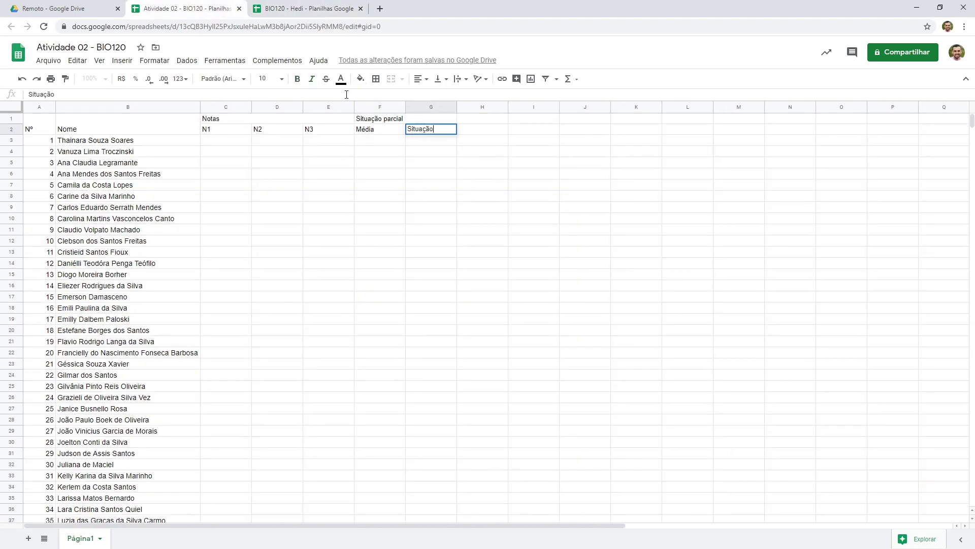
pyautogui.press('Return')
# Merge cells H1 and H2 for the Nota exame header, matching the reference sheet
pyautogui.click(315, 8)
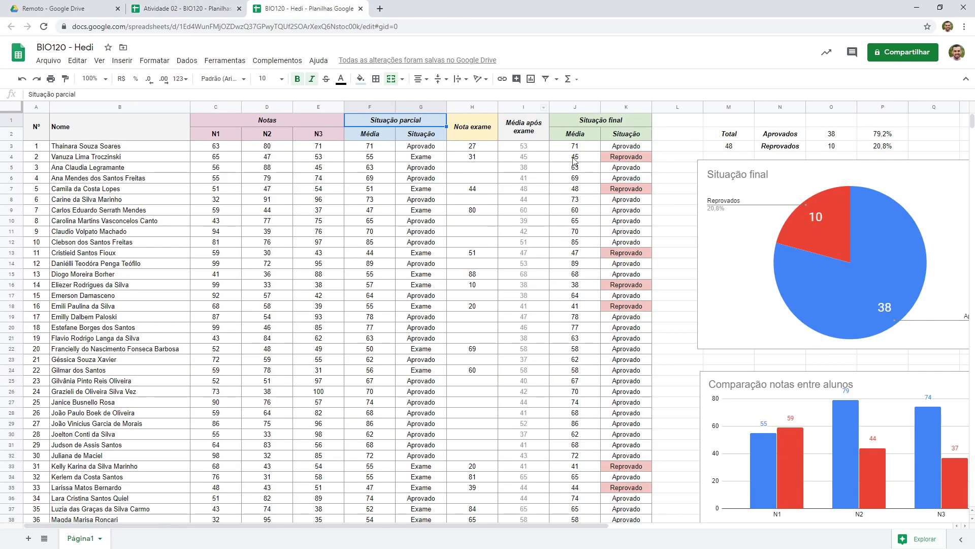
pyautogui.click(494, 136)
pyautogui.click(521, 133)
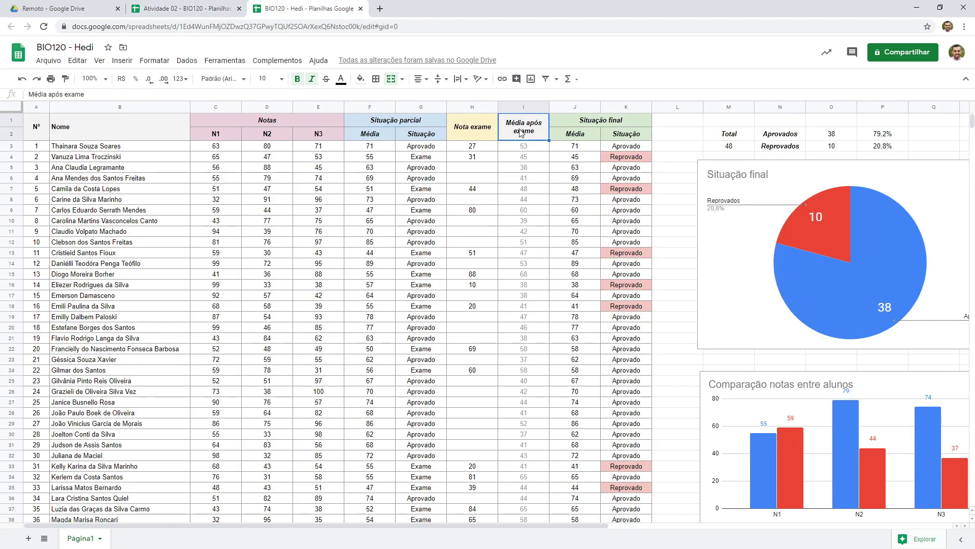
pyautogui.click(491, 135)
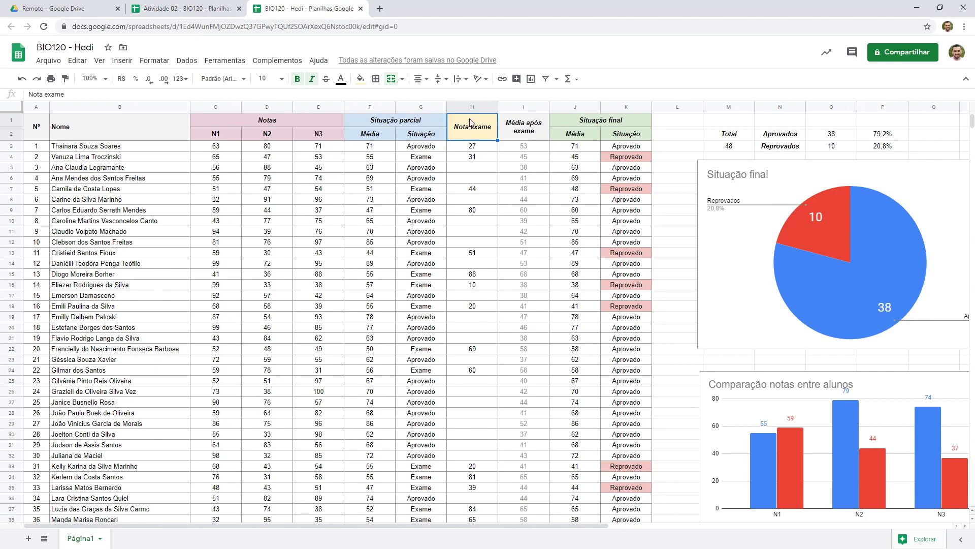
pyautogui.click(222, 7)
pyautogui.moveTo(470, 119); pyautogui.dragTo(482, 131)
pyautogui.click(392, 79)
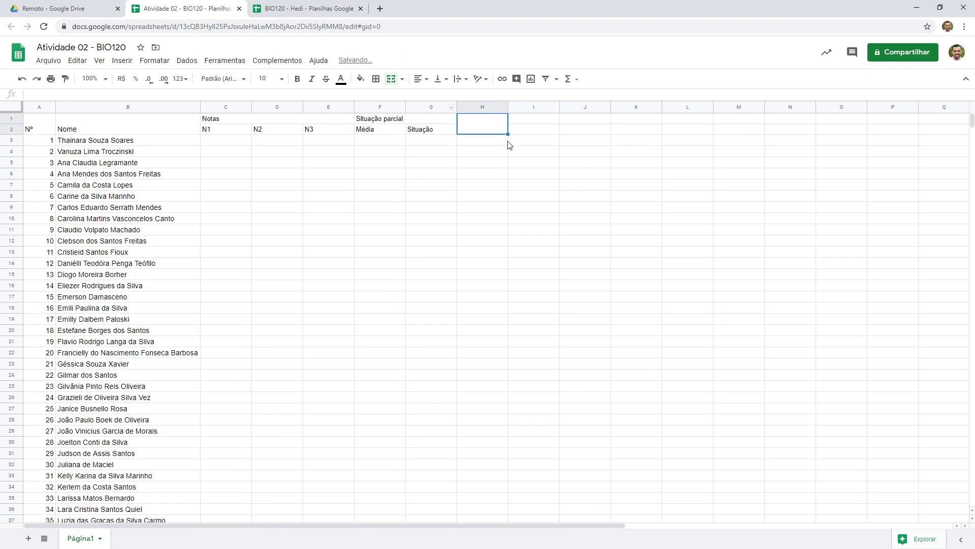
# Enter the header Nota exame in the merged H1:H2 cell
pyautogui.moveTo(509, 133); pyautogui.dragTo(470, 131)
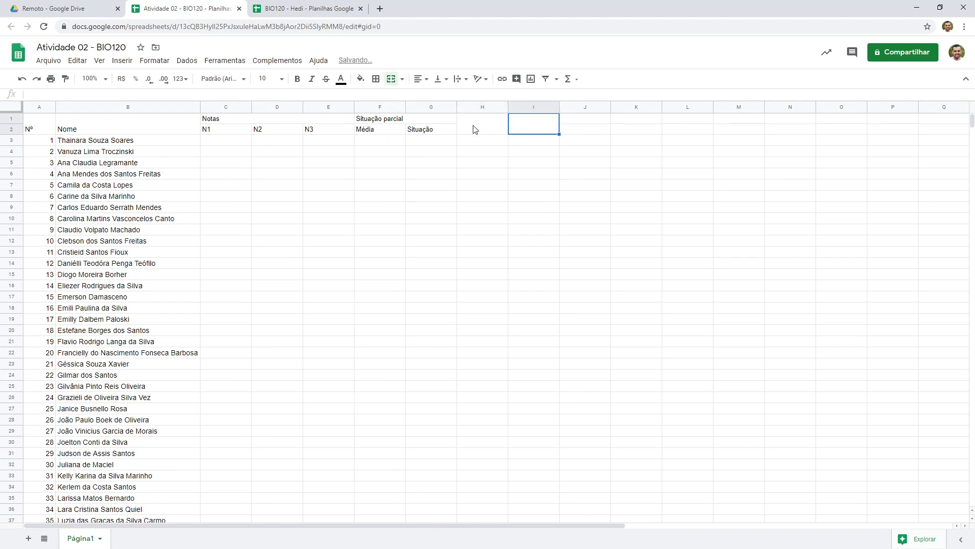
pyautogui.doubleClick(473, 129)
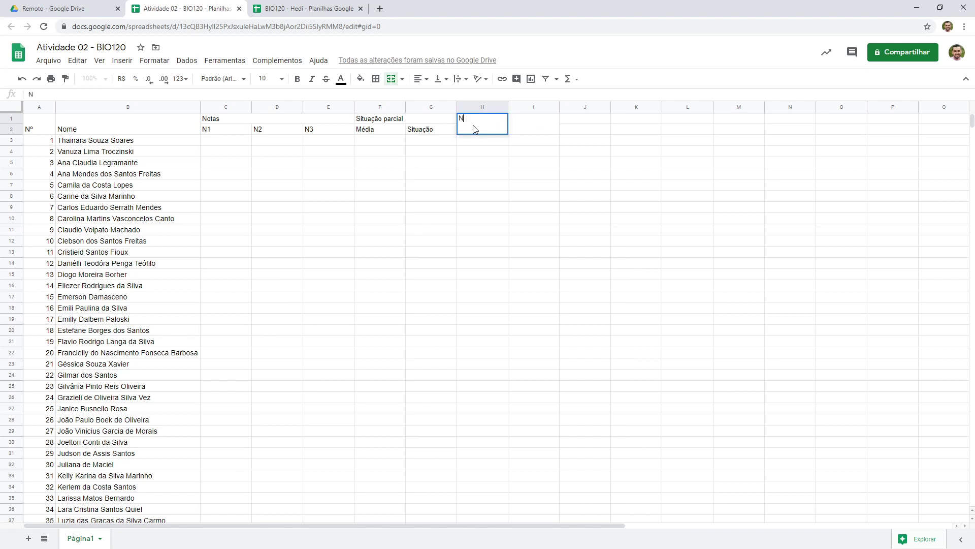
pyautogui.write('Nota exame')
pyautogui.press('Return')
# Enter the header Média após exame in column I's merged header cell, after checking the reference sheet
pyautogui.click(284, 8)
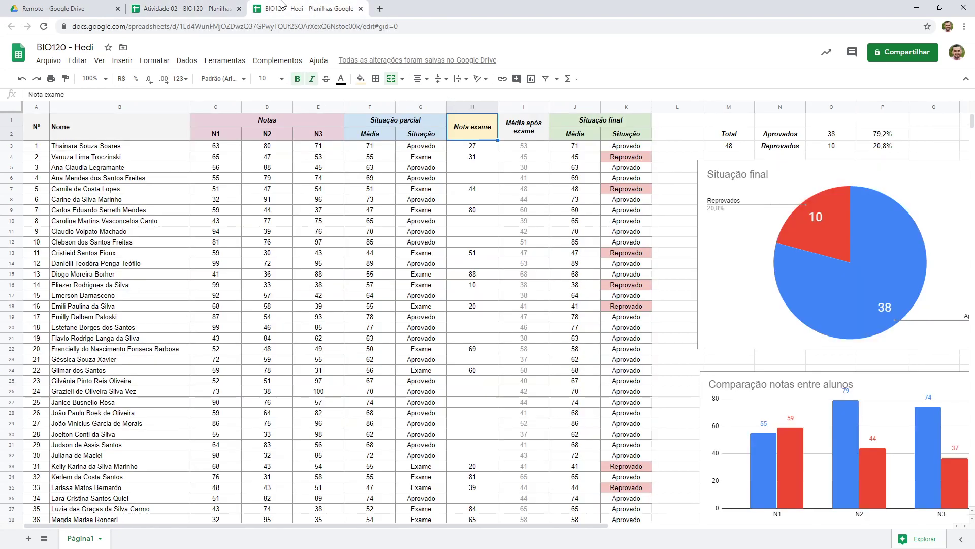
pyautogui.click(196, 9)
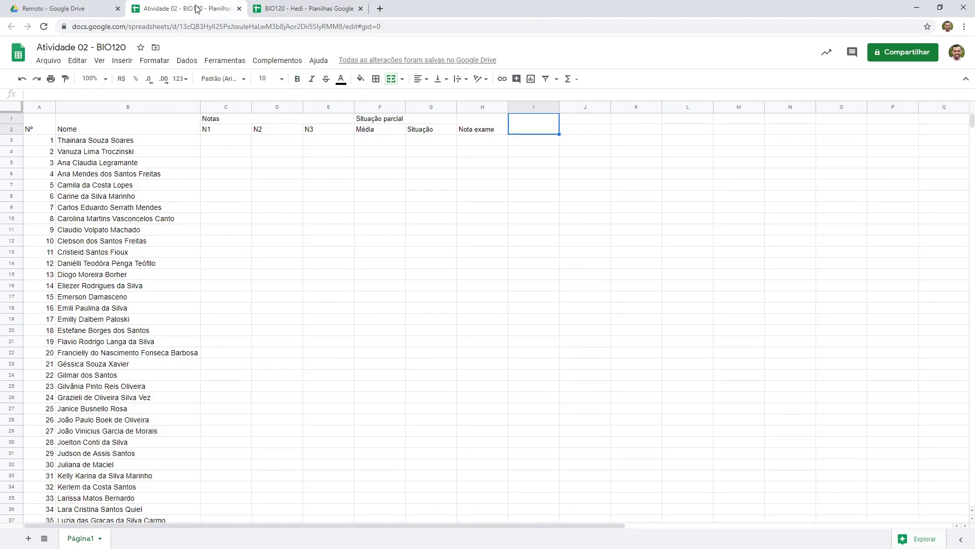
pyautogui.write('M')
pyautogui.press('BackSpace')
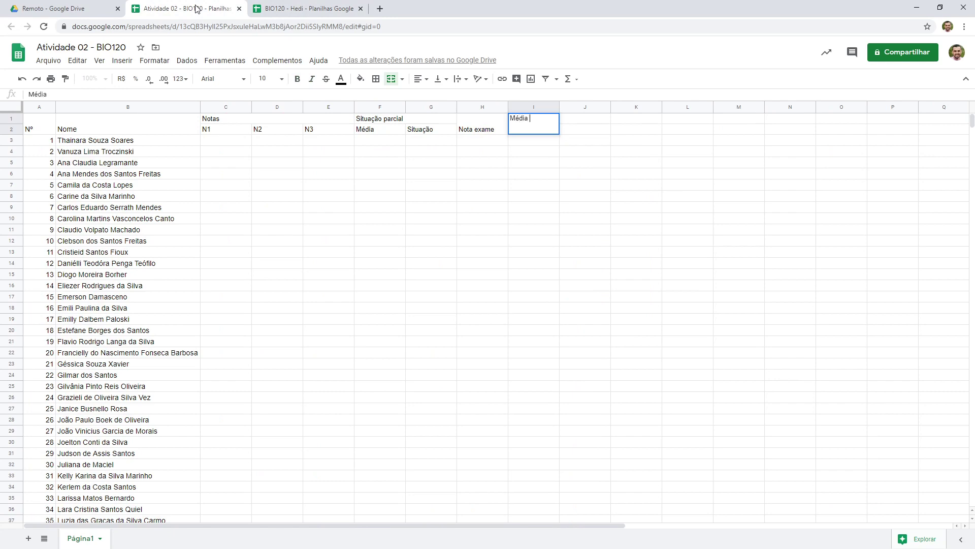
pyautogui.write('édia após exame')
pyautogui.press('Return')
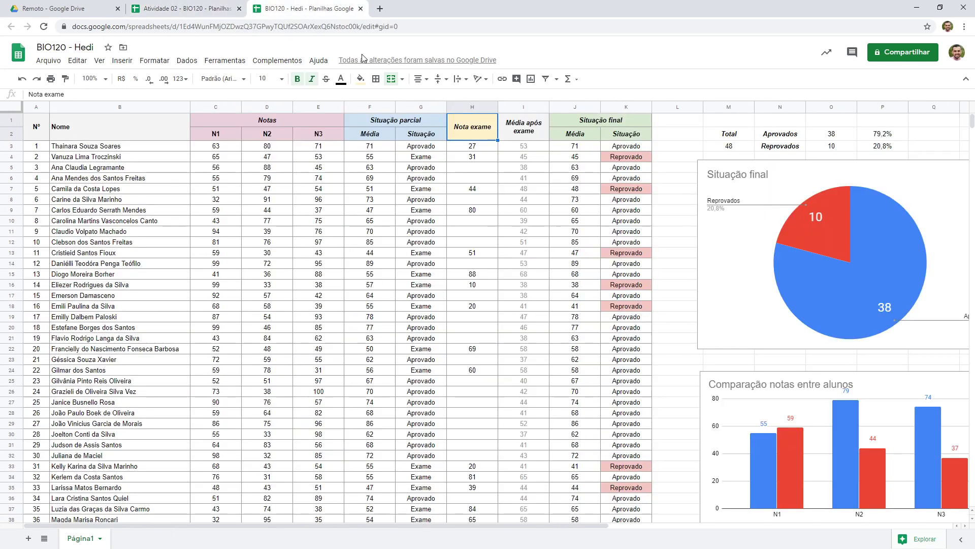
# Merge cells J1 and K1 and enter the header Situação final
pyautogui.click(279, 8)
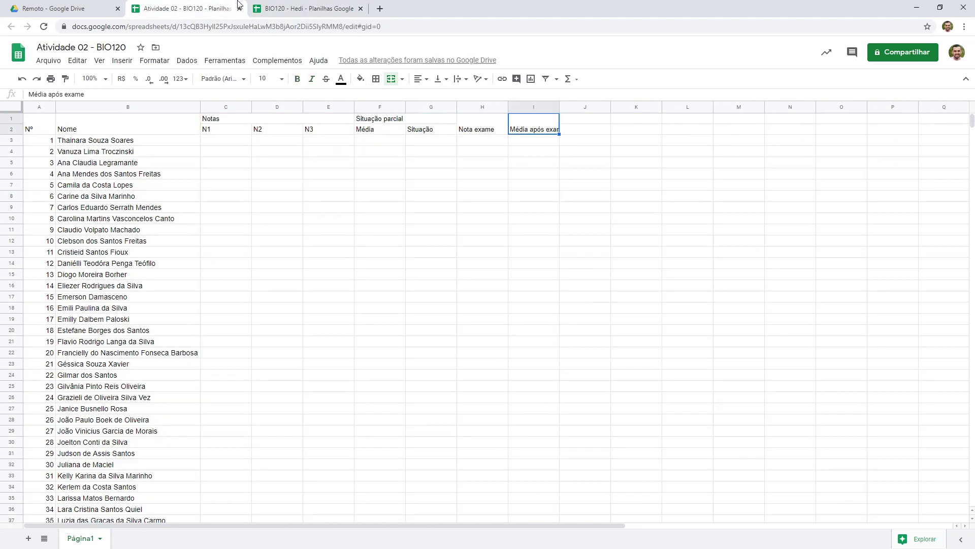
pyautogui.click(213, 8)
pyautogui.click(592, 119)
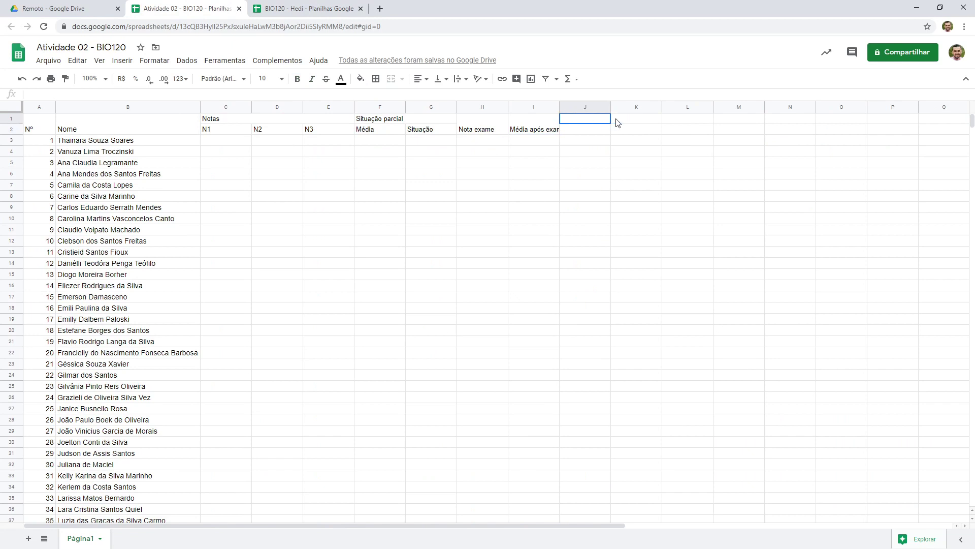
pyautogui.keyDown('shift'); pyautogui.click(618, 122); pyautogui.keyUp('shift')
pyautogui.click(391, 79)
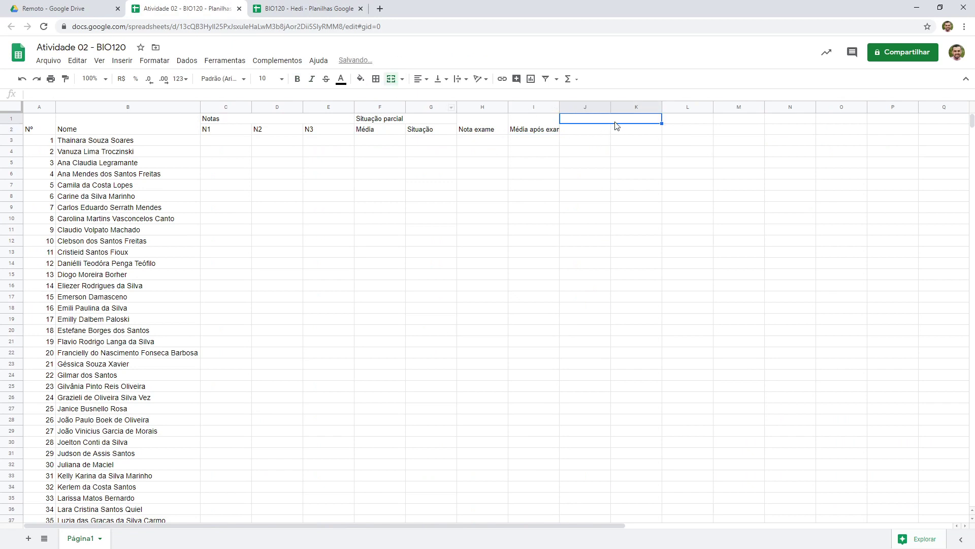
pyautogui.doubleClick(616, 120)
pyautogui.write('Situaçã')
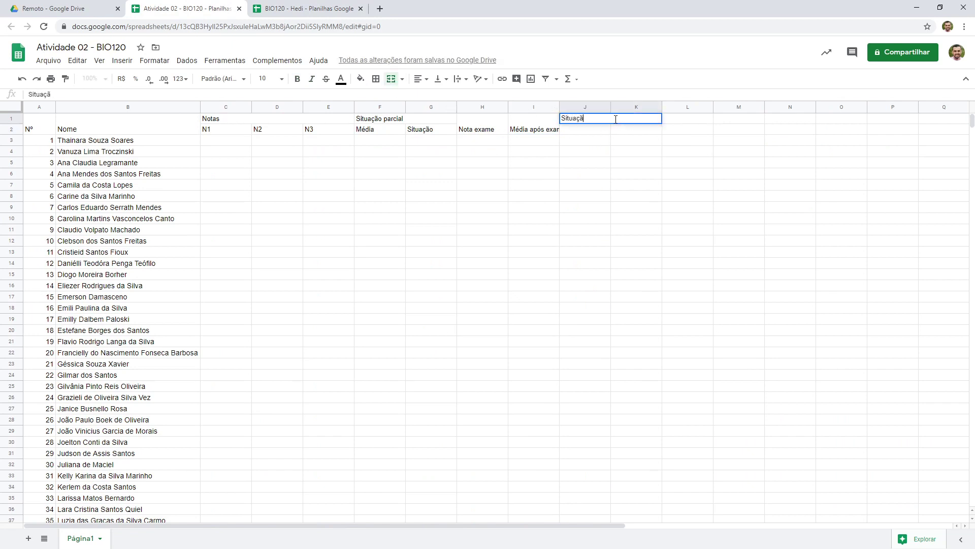
pyautogui.write('o final')
pyautogui.press('Return')
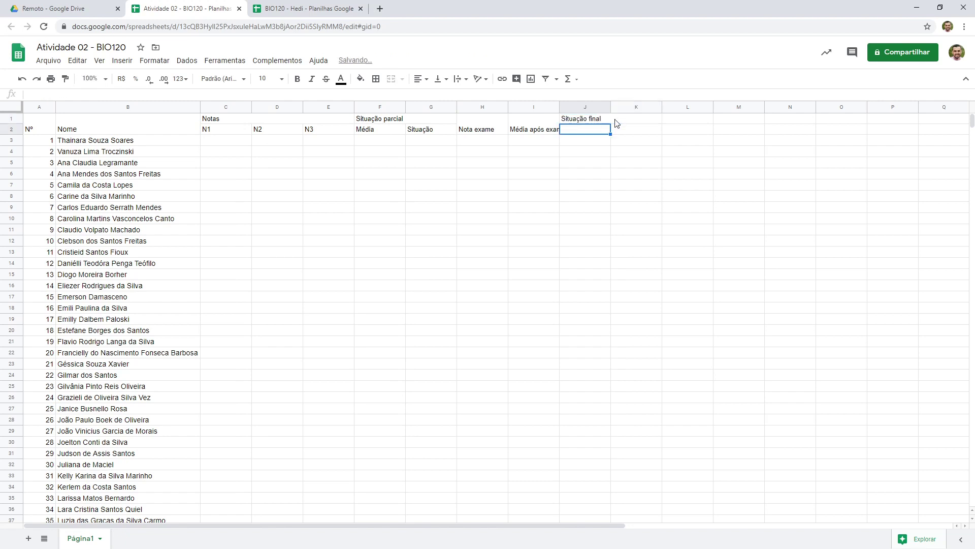
# Enter the subheaders Média in J2 and Situação in K2
pyautogui.write('Me')
pyautogui.write('édia')
pyautogui.press('Tab')
pyautogui.write('Situação')
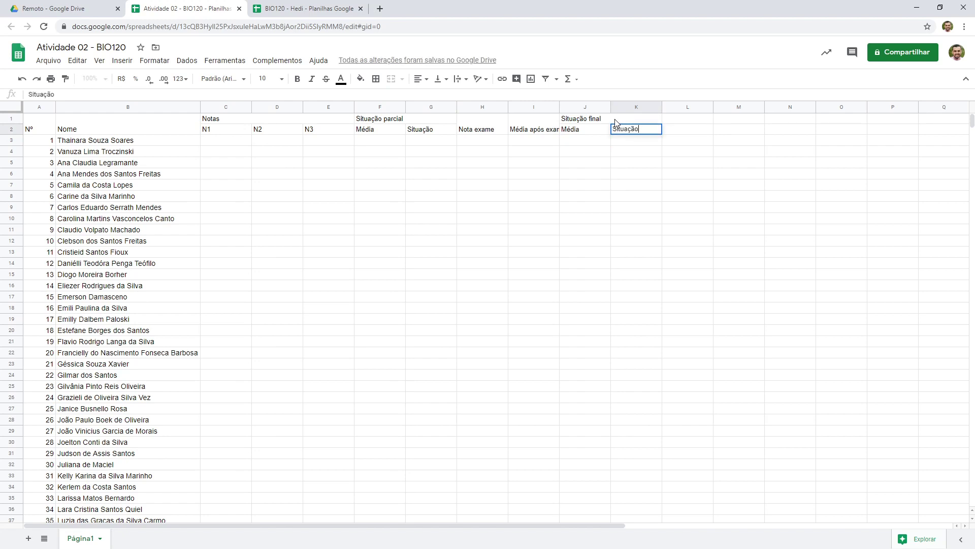
pyautogui.press('Return')
pyautogui.press('Up')
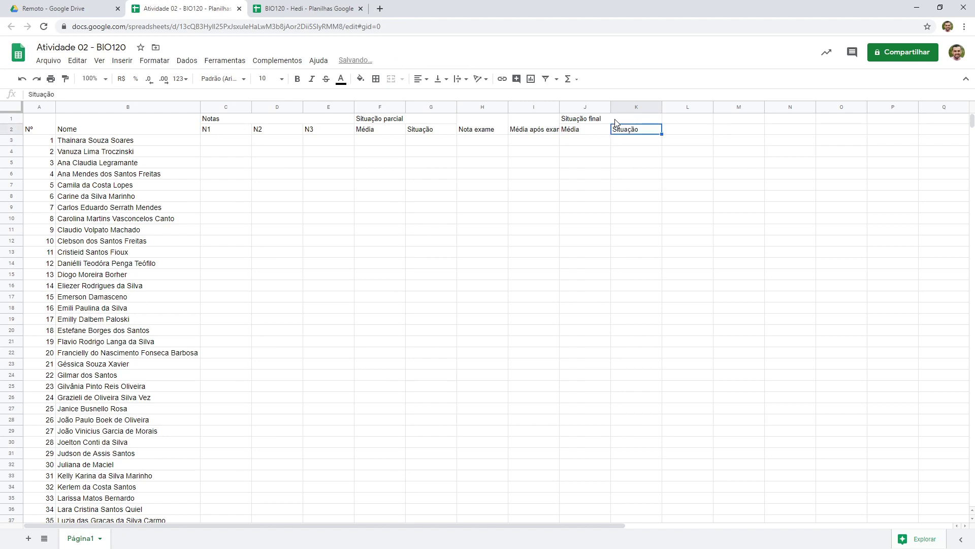
# Make the header rows A1:K2 bold and italic, matching the reference sheet's header formatting
pyautogui.click(312, 4)
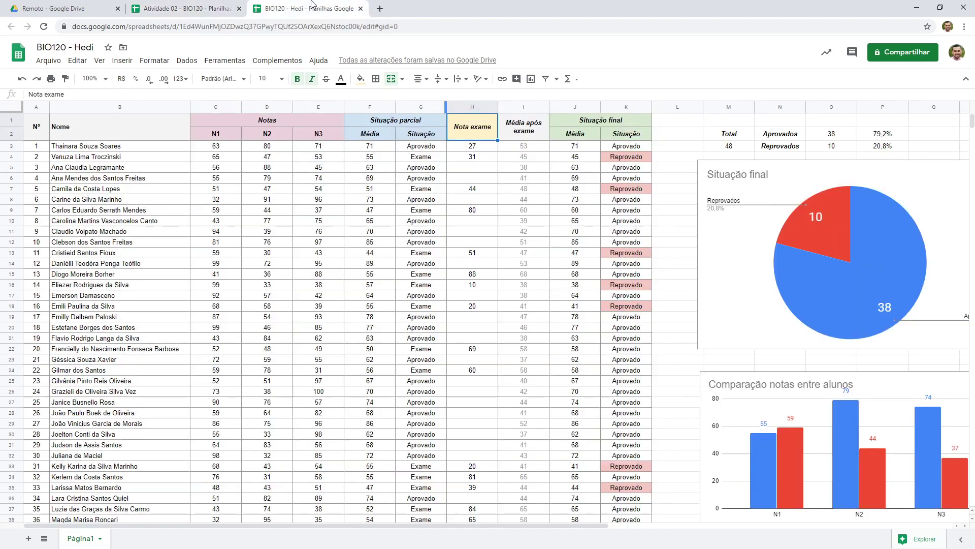
pyautogui.click(268, 158)
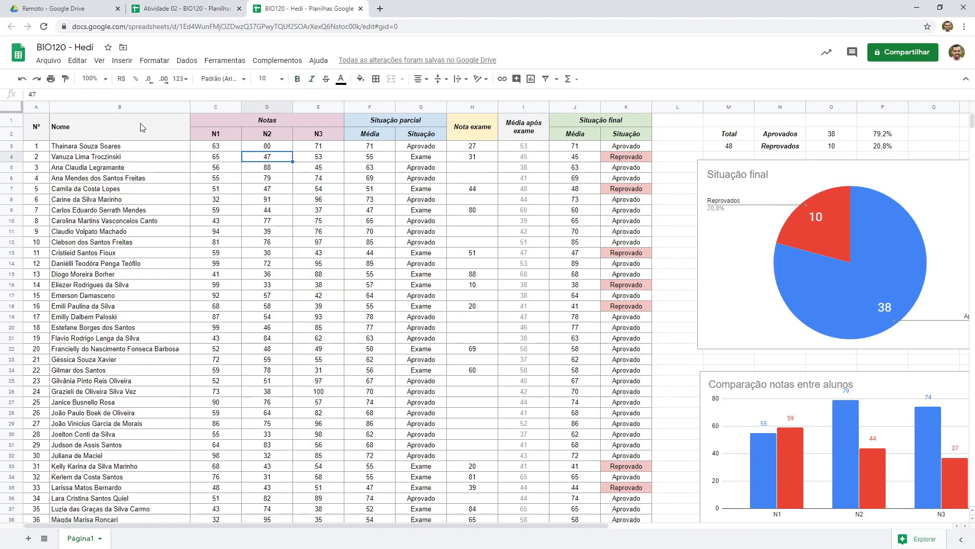
pyautogui.moveTo(39, 132); pyautogui.dragTo(627, 131)
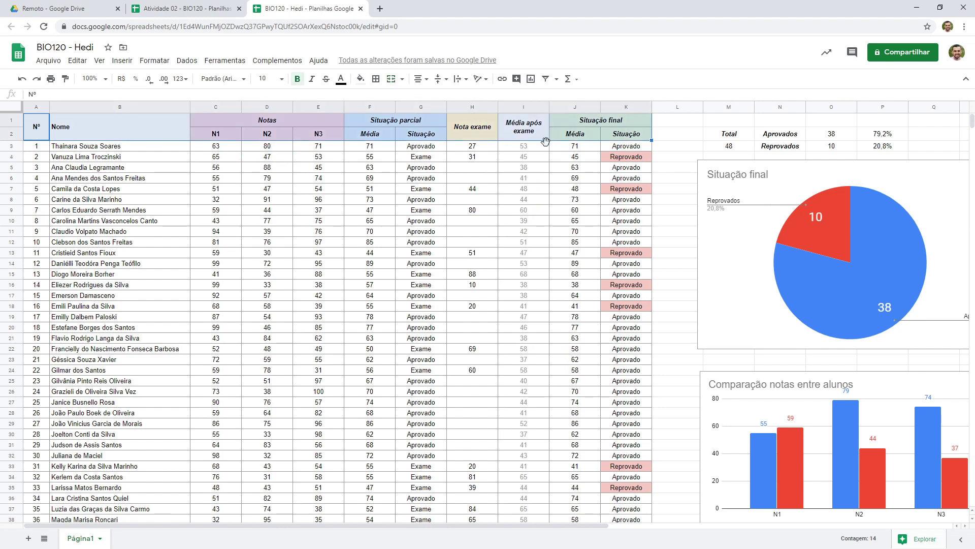
pyautogui.click(198, 4)
pyautogui.moveTo(39, 131); pyautogui.dragTo(634, 128)
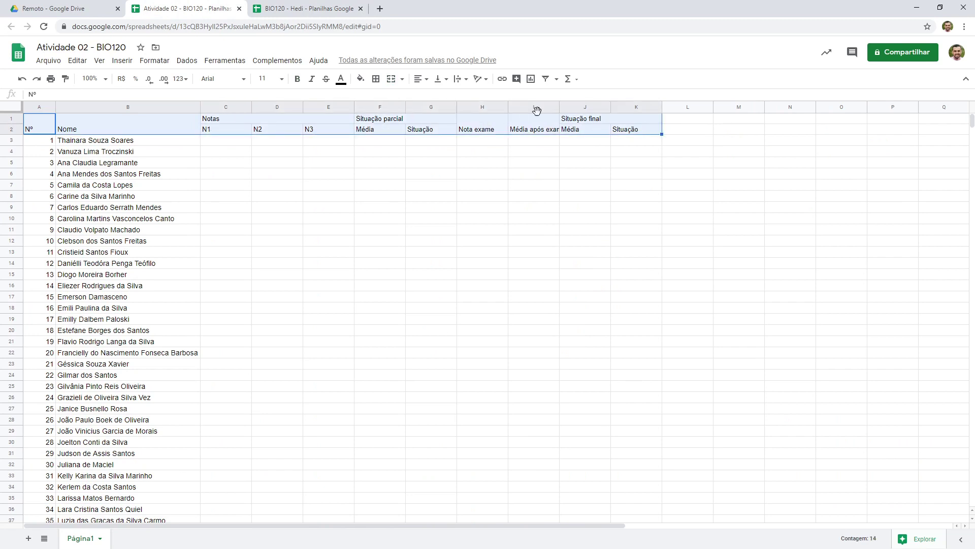
pyautogui.click(303, 81)
pyautogui.click(312, 81)
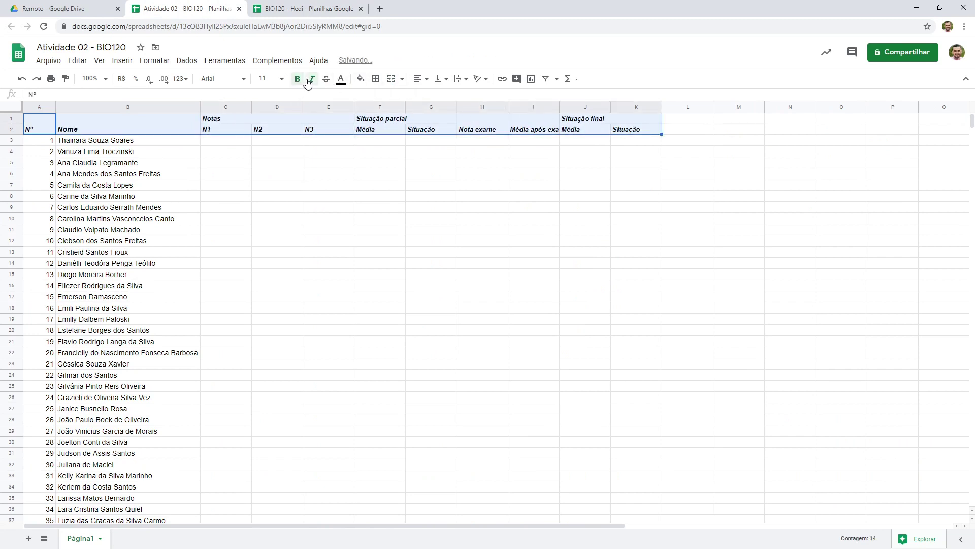
# Center the header cells horizontally and vertically and turn on text wrapping
pyautogui.click(420, 81)
pyautogui.click(432, 96)
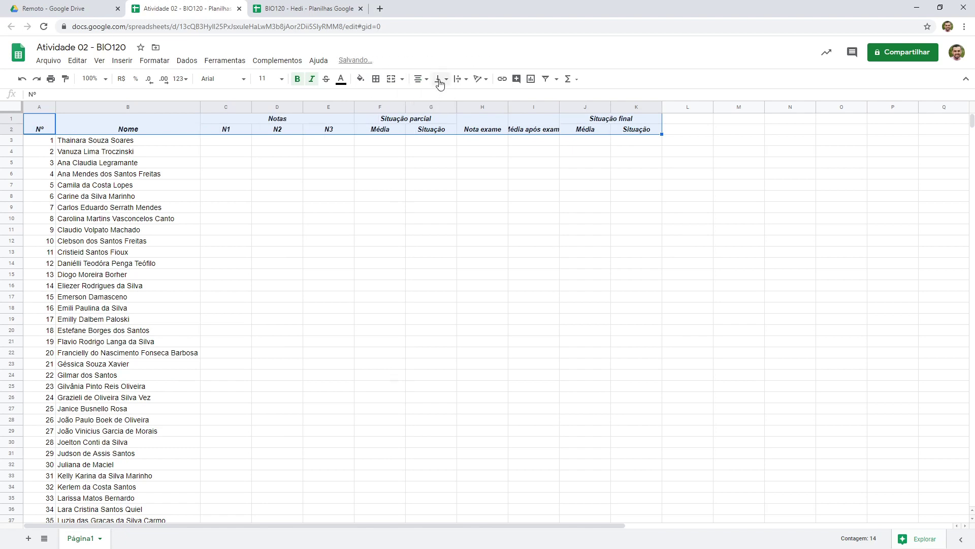
pyautogui.click(439, 79)
pyautogui.click(454, 97)
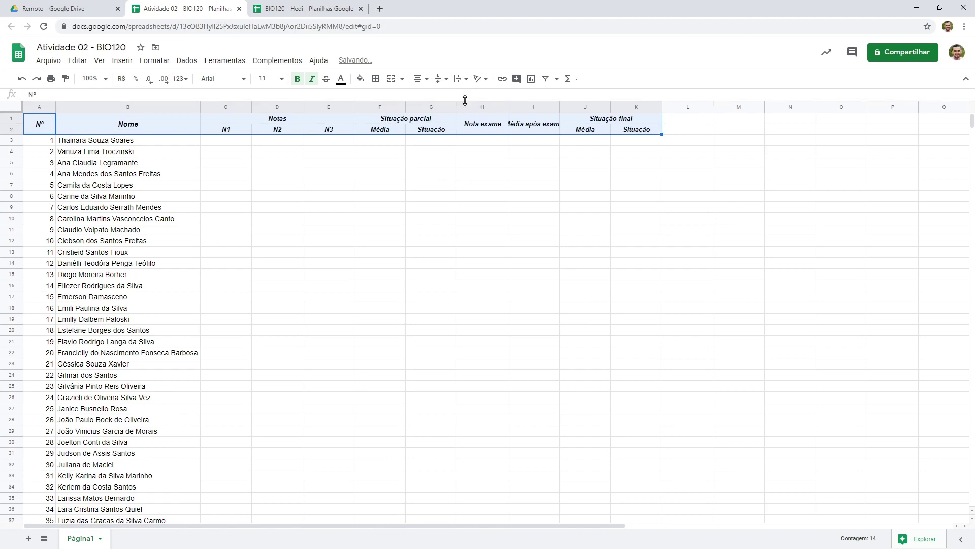
pyautogui.click(459, 81)
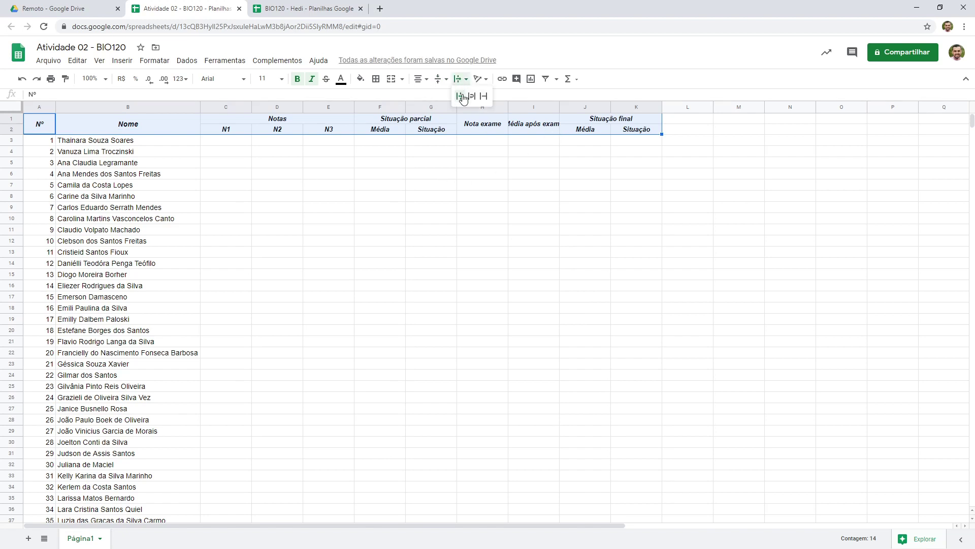
pyautogui.click(471, 98)
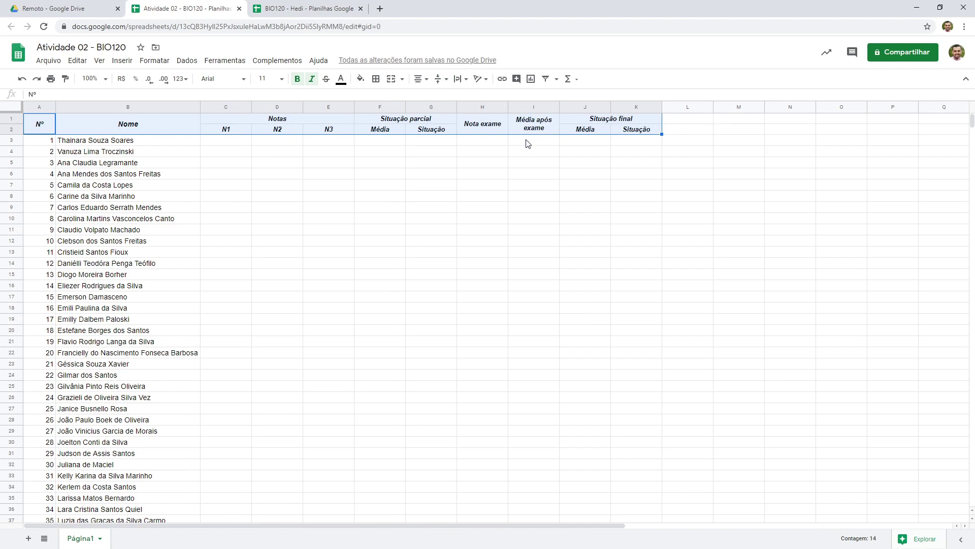
# Increase the heights of header rows 1 and 2
pyautogui.click(108, 128)
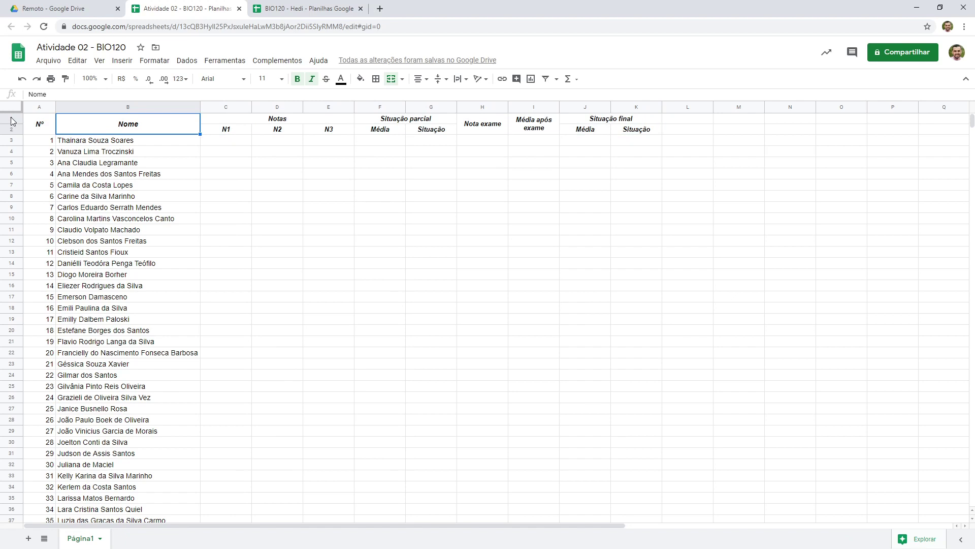
pyautogui.moveTo(13, 121); pyautogui.dragTo(14, 128)
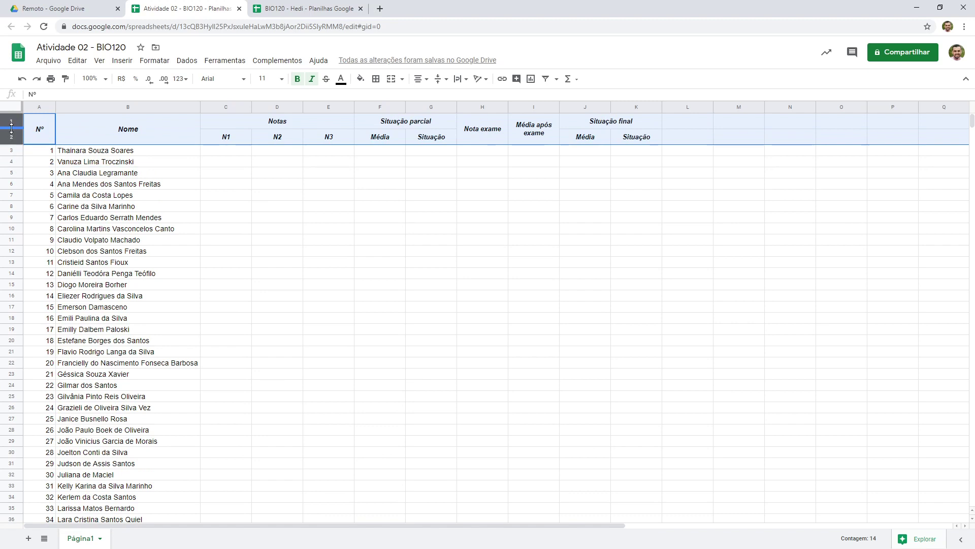
pyautogui.click(36, 162)
pyautogui.moveTo(11, 121); pyautogui.dragTo(10, 129)
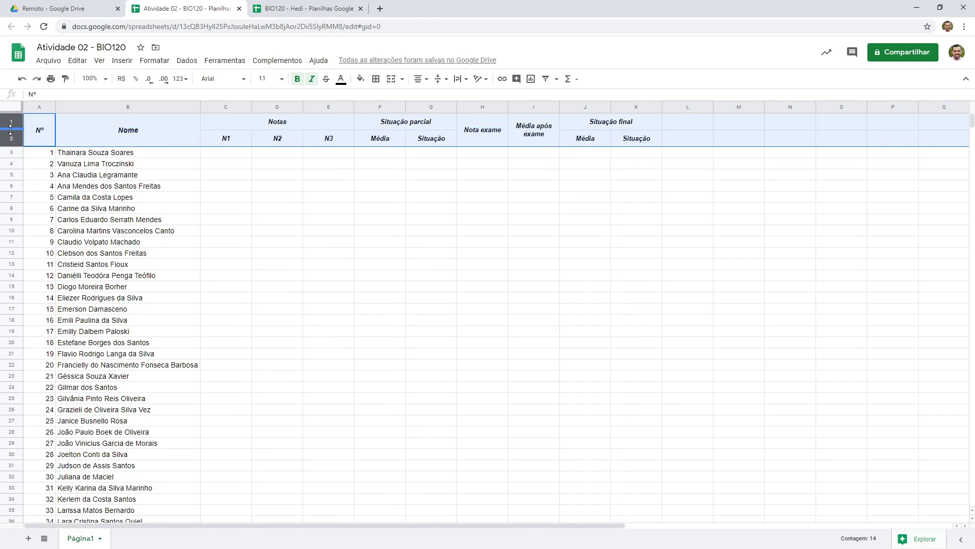
# Examine the fill colors of the reference sheet's header groups Notas, Situação parcial and Nota exame
pyautogui.click(291, 6)
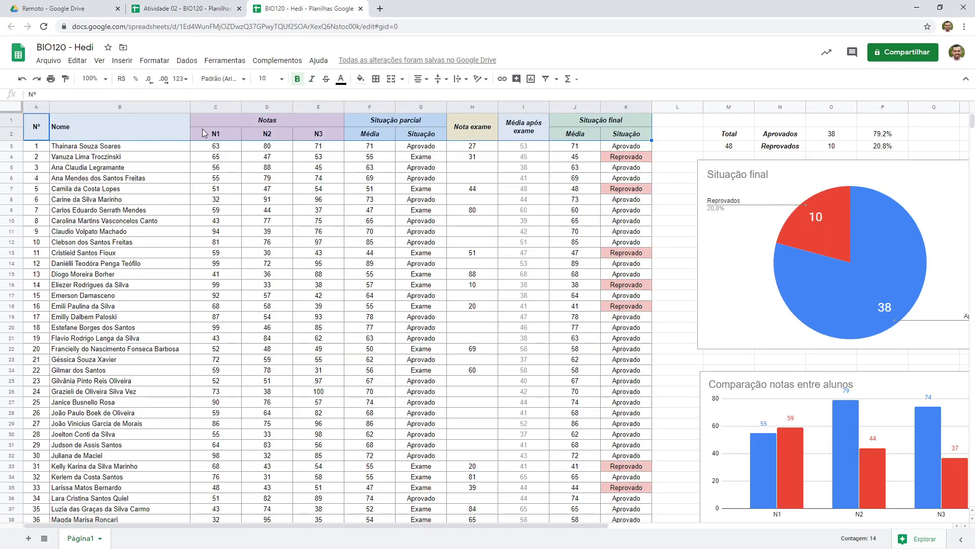
pyautogui.moveTo(207, 119); pyautogui.dragTo(289, 135)
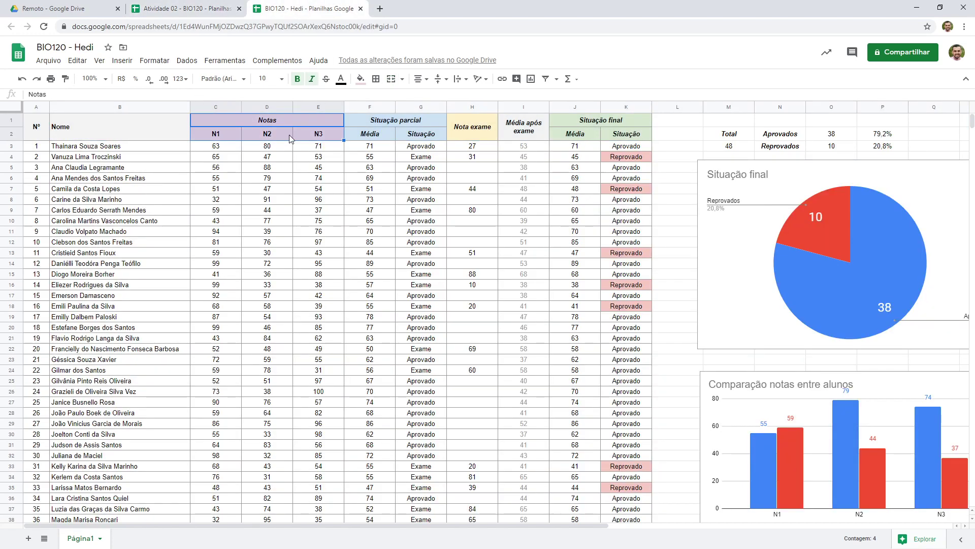
pyautogui.moveTo(362, 125); pyautogui.dragTo(369, 136)
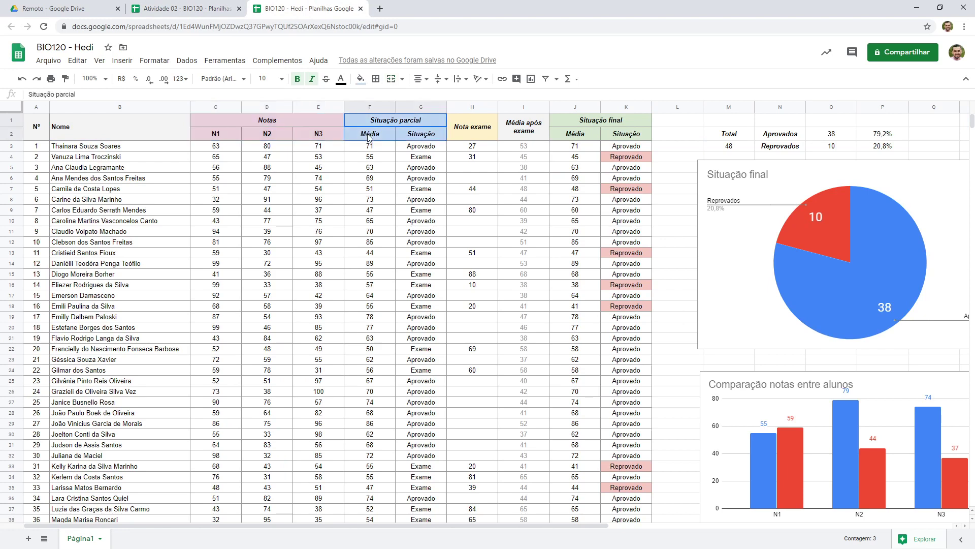
pyautogui.click(457, 126)
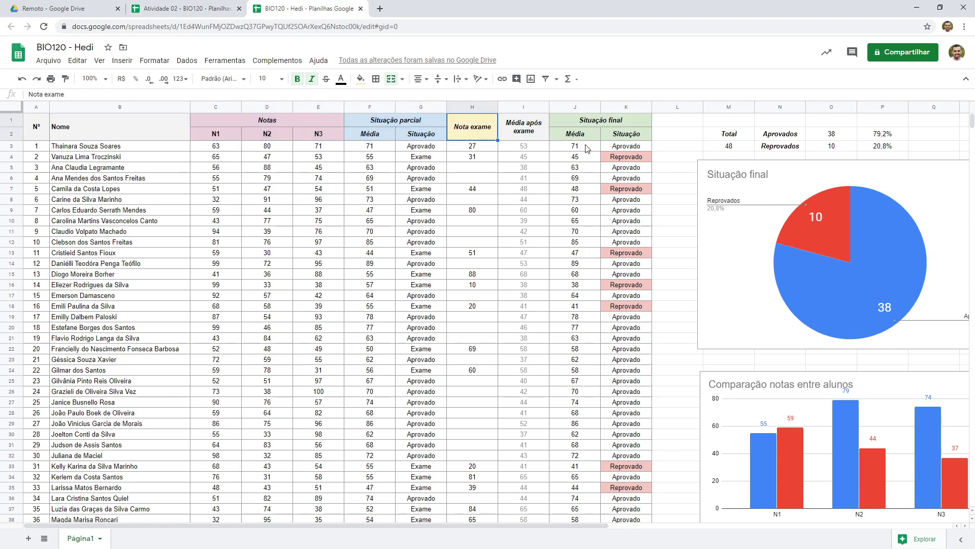
pyautogui.moveTo(234, 124); pyautogui.dragTo(233, 131)
pyautogui.click(233, 131)
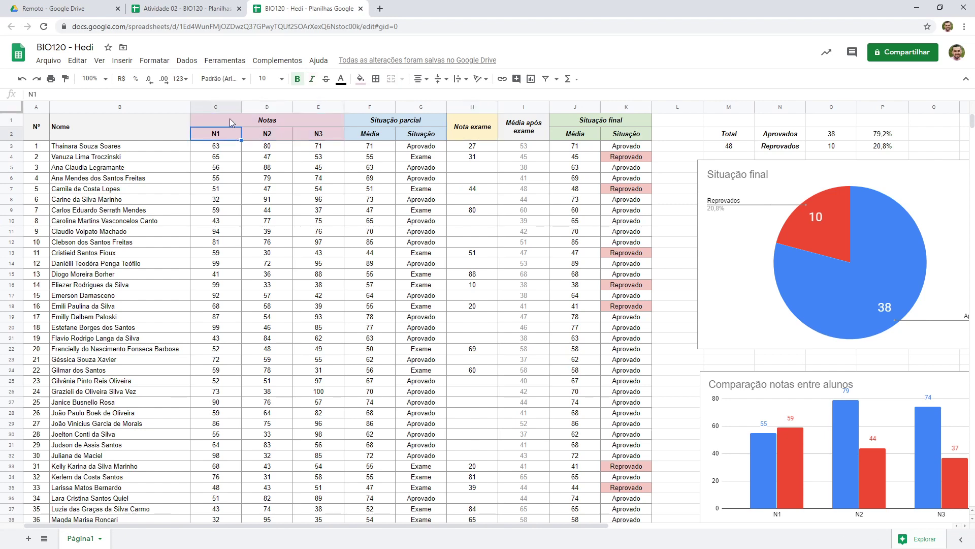
pyautogui.hotkey('ctrl', 'shift', 'Tab')
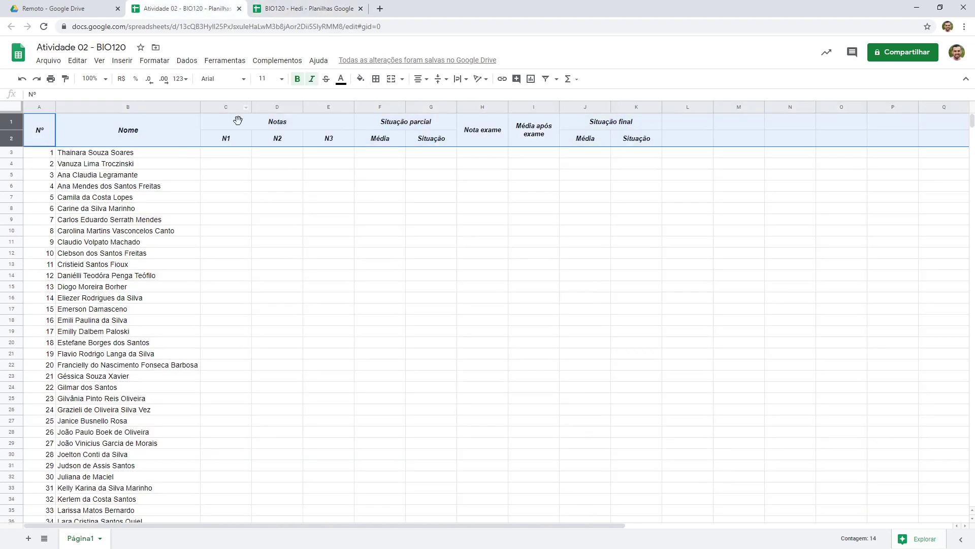
pyautogui.click(281, 8)
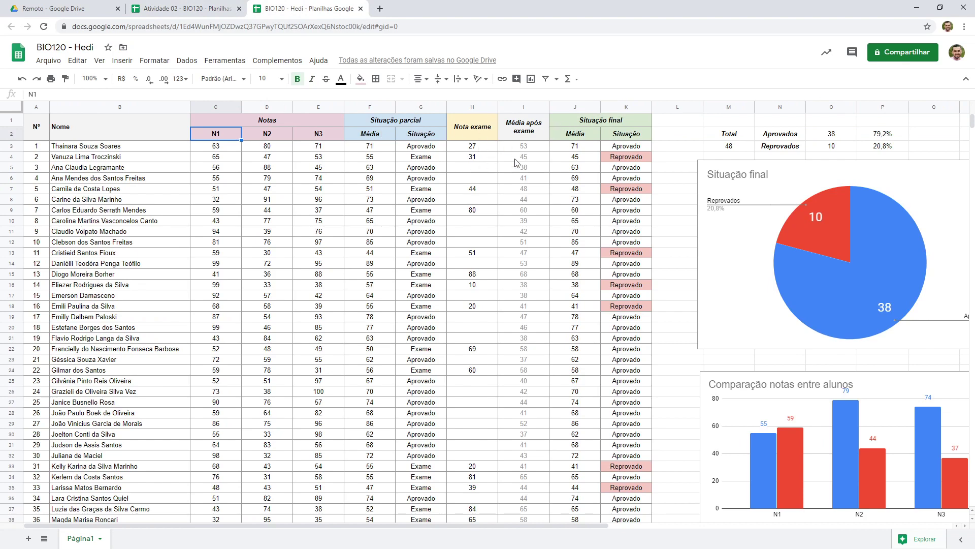
pyautogui.click(173, 9)
# Fill the Notas header cells C1:E2 with a light red color
pyautogui.moveTo(215, 118); pyautogui.dragTo(222, 140)
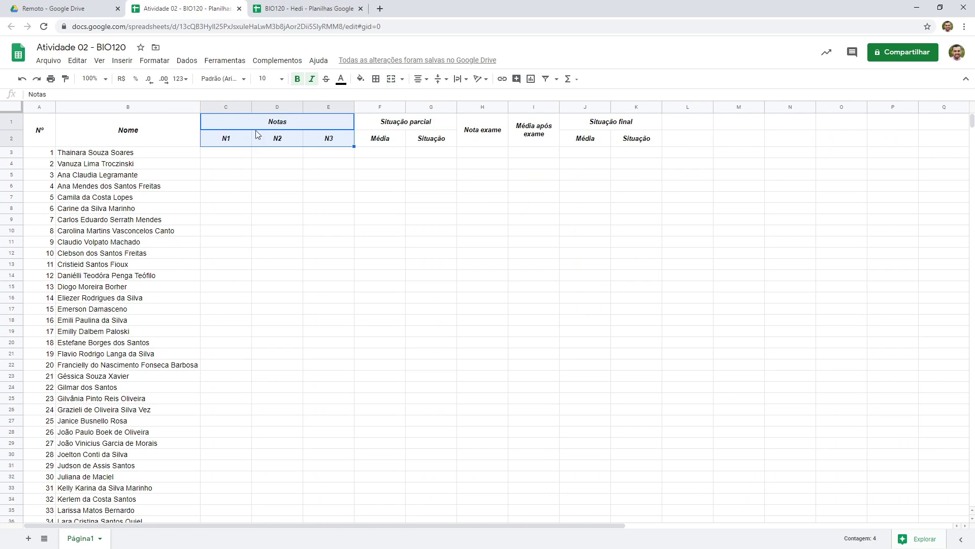
pyautogui.click(363, 81)
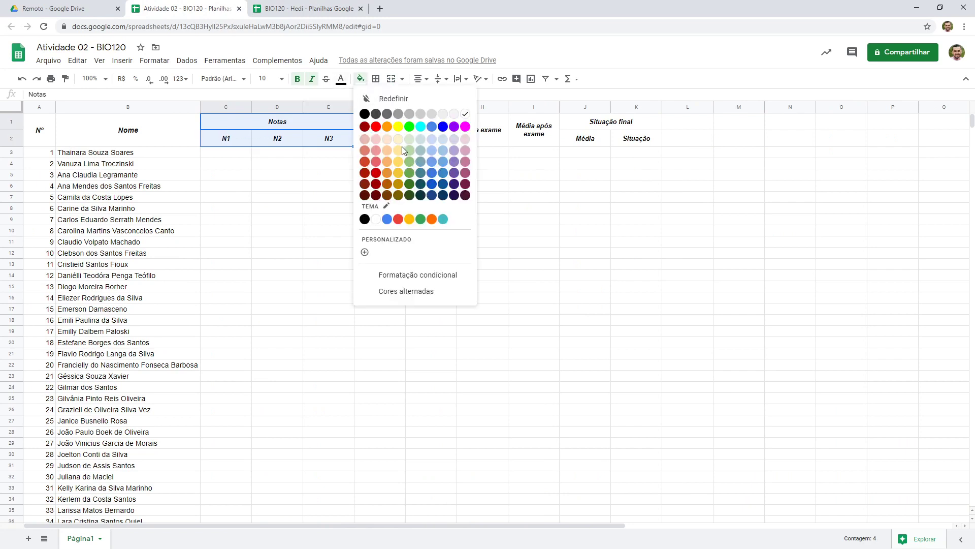
pyautogui.click(376, 140)
# Change the Notas header fill C1:E2 to a light magenta color
pyautogui.moveTo(395, 126); pyautogui.dragTo(396, 143)
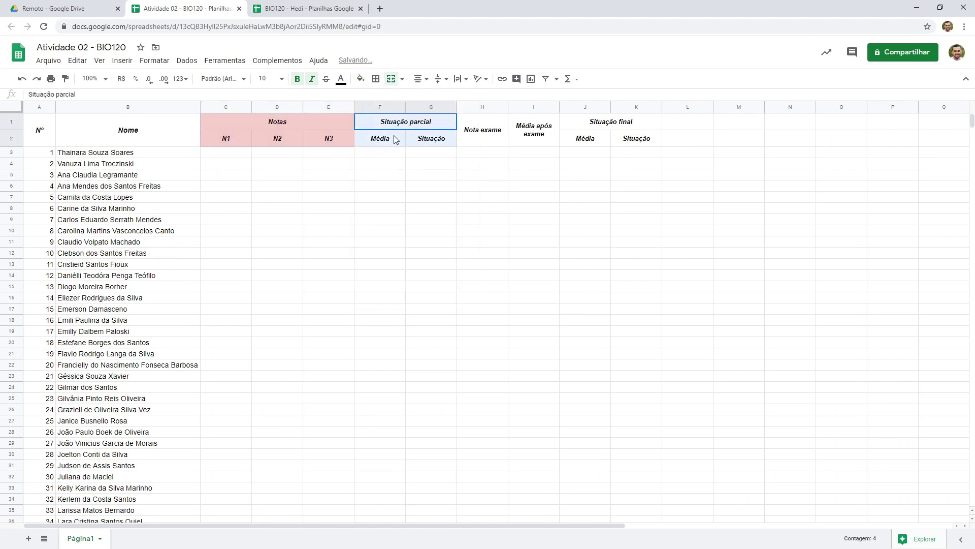
pyautogui.moveTo(331, 126); pyautogui.dragTo(328, 139)
pyautogui.click(360, 79)
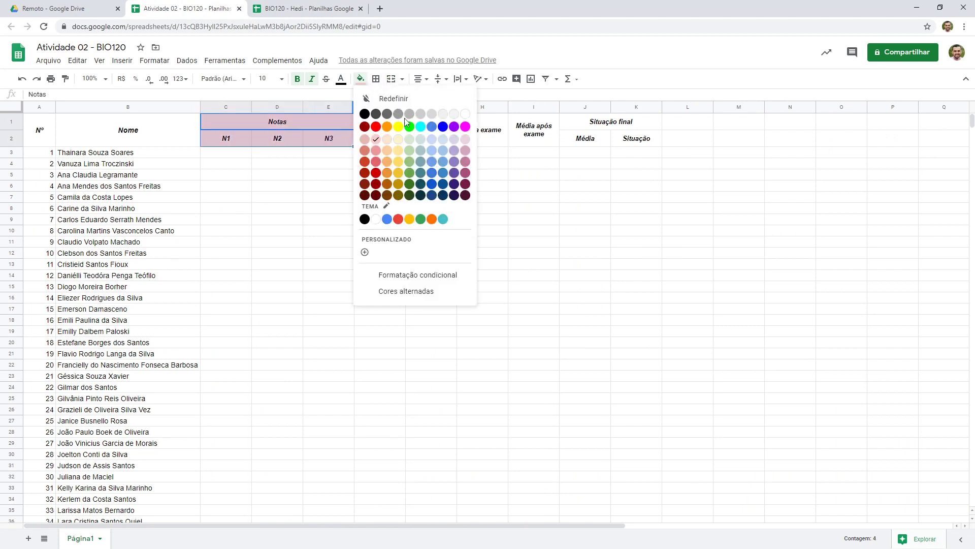
pyautogui.click(462, 140)
# Fill the Situação parcial header cells F1:G2 with light blue
pyautogui.moveTo(395, 126); pyautogui.dragTo(395, 142)
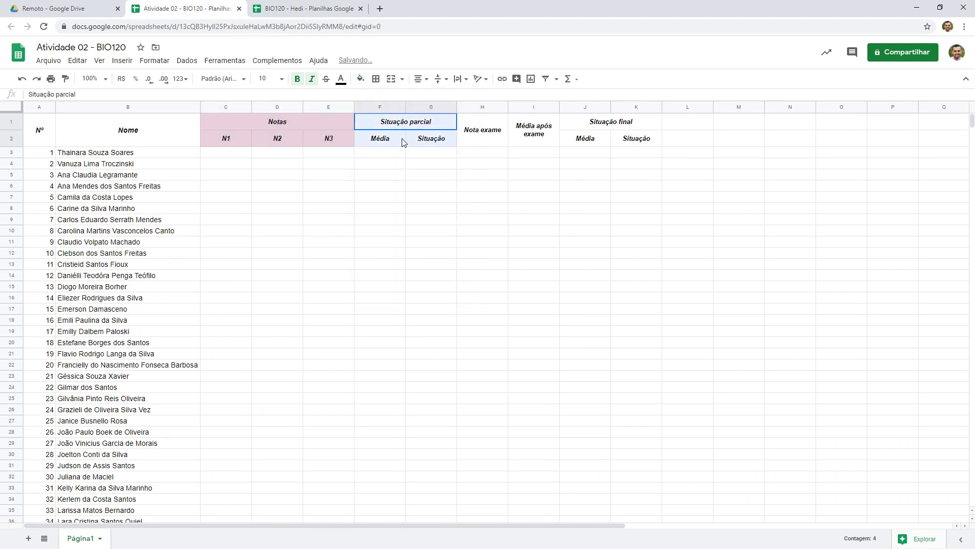
pyautogui.click(360, 81)
pyautogui.click(432, 139)
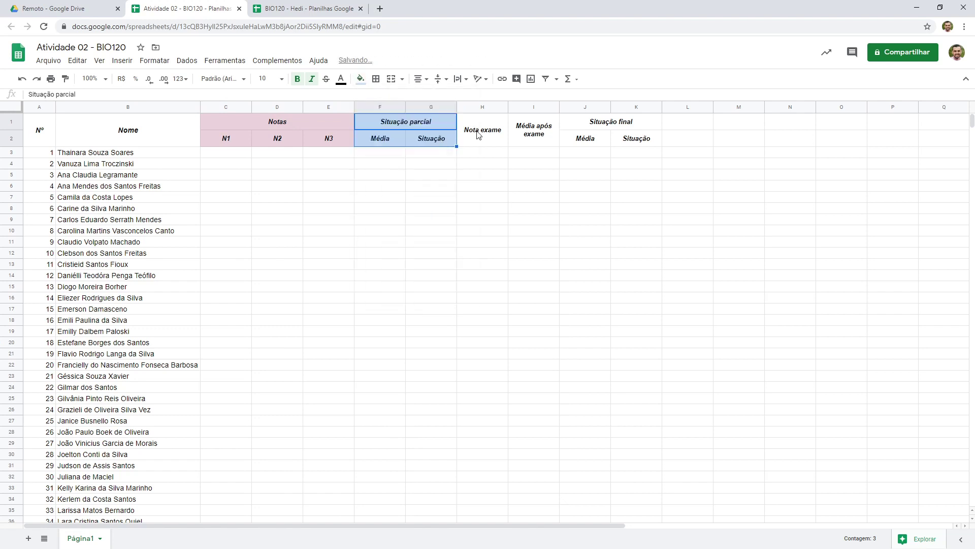
# Fill the Nota exame header cell with light yellow
pyautogui.click(476, 135)
pyautogui.click(362, 80)
pyautogui.click(395, 141)
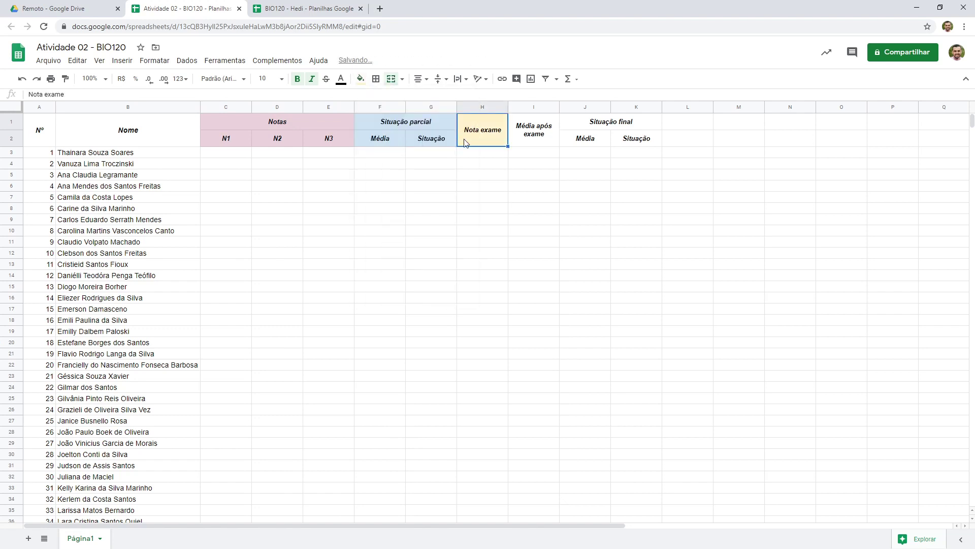
# Fill the Média após exame header cell with light orange
pyautogui.press('Right')
pyautogui.click(361, 80)
pyautogui.click(383, 147)
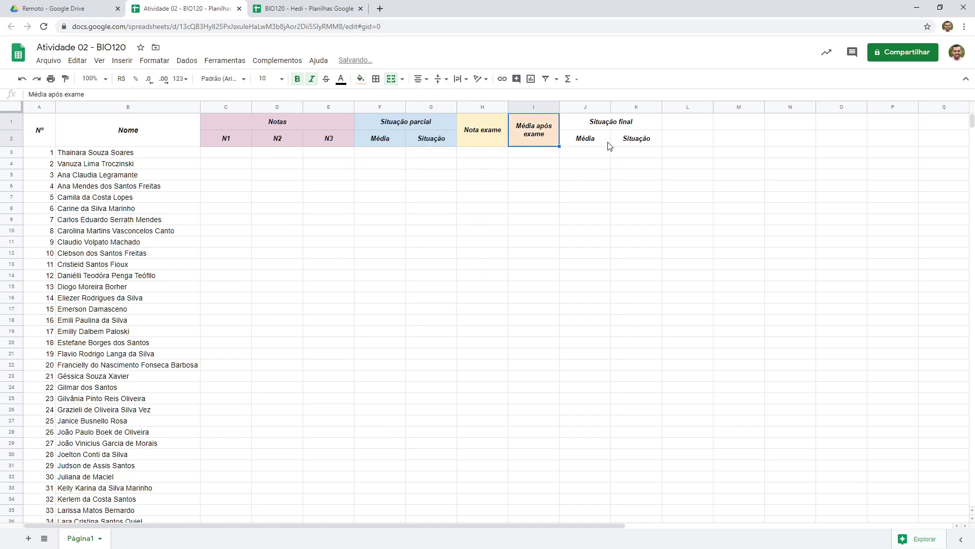
# Fill the Situação final header cells J1:K2 with light green
pyautogui.moveTo(595, 131); pyautogui.dragTo(633, 140)
pyautogui.click(361, 80)
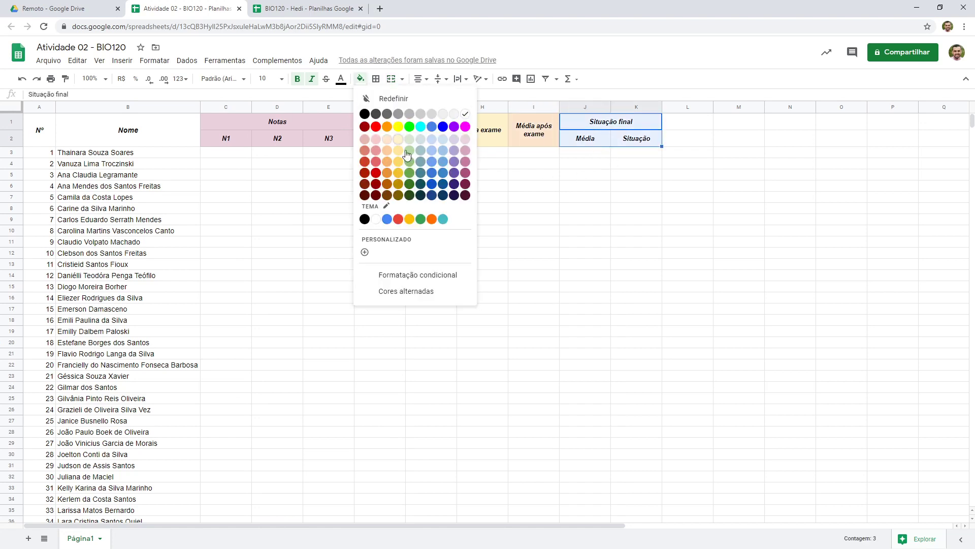
pyautogui.click(409, 140)
pyautogui.click(430, 174)
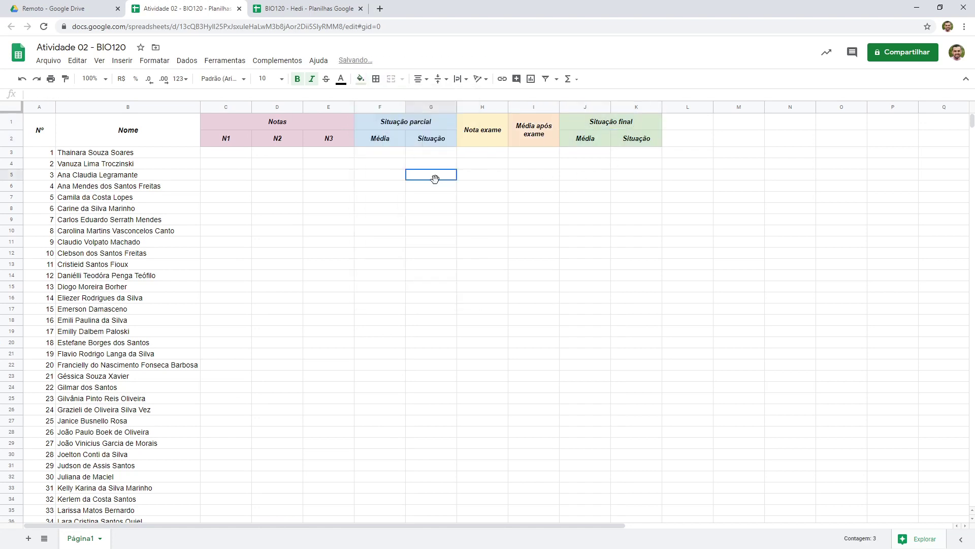
# Compare the reference sheet with the new sheet and review the student list
pyautogui.click(277, 7)
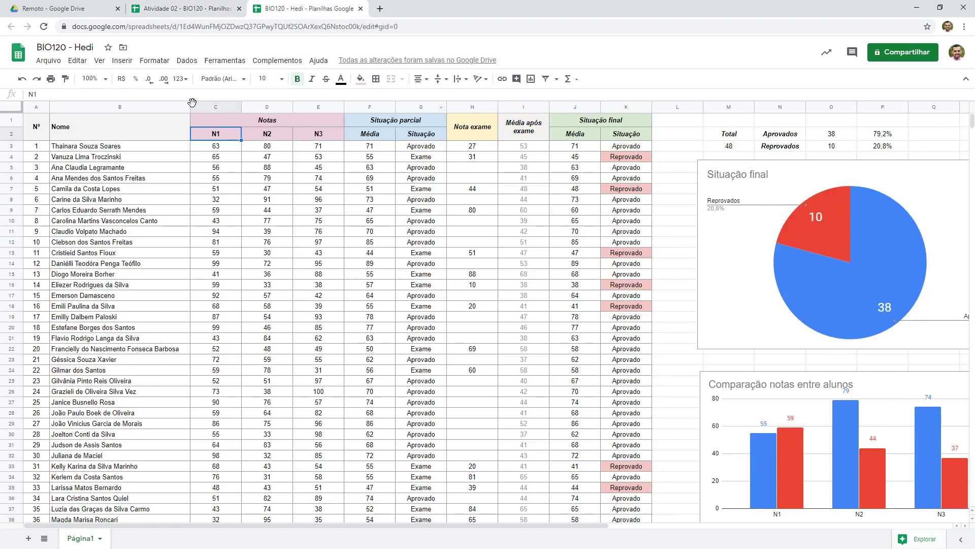
pyautogui.click(187, 4)
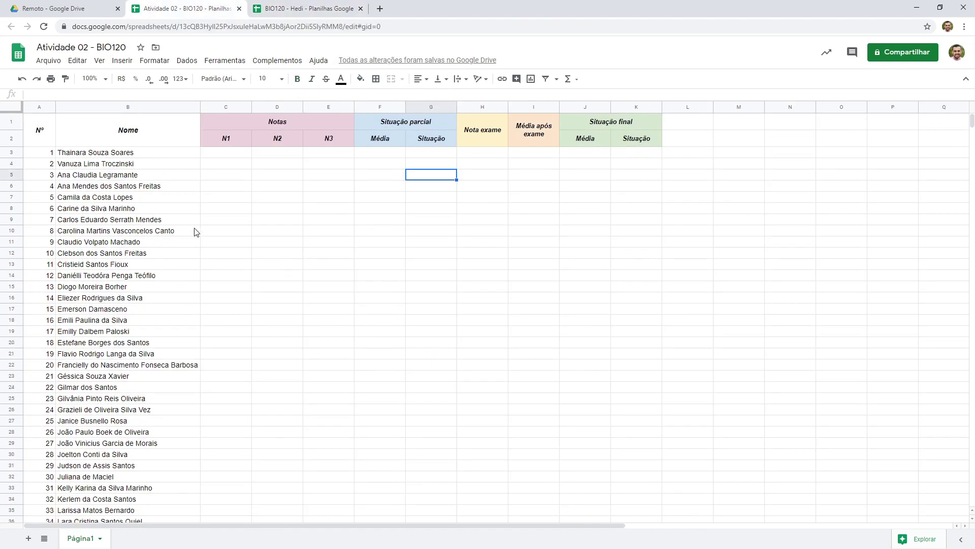
pyautogui.scroll(-3, 346, 295)
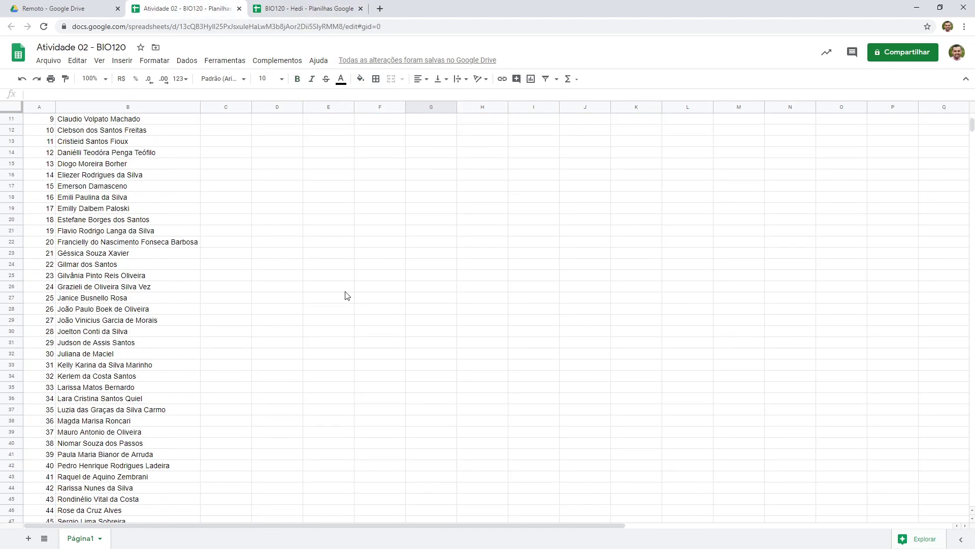
pyautogui.scroll(2, 345, 295)
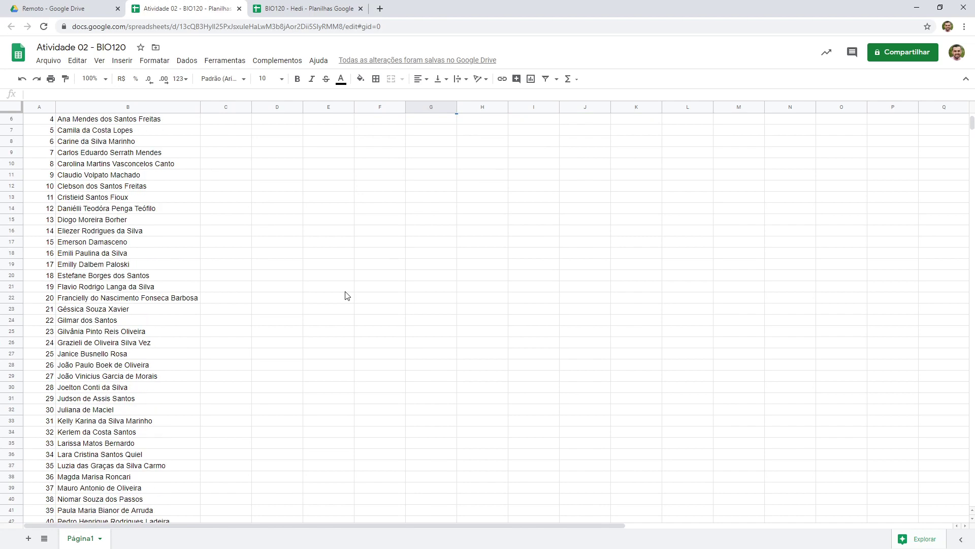
pyautogui.scroll(-2, 277, 285)
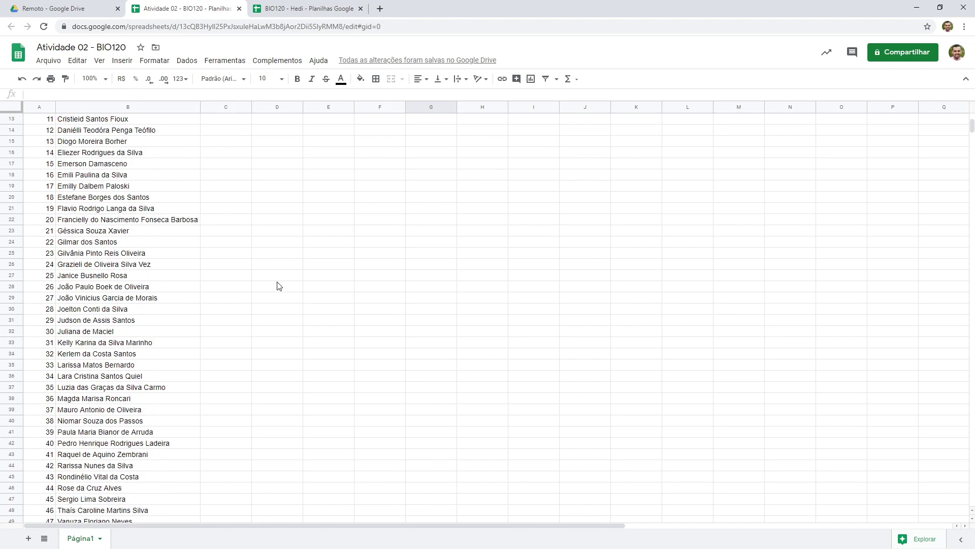
pyautogui.scroll(4, 277, 286)
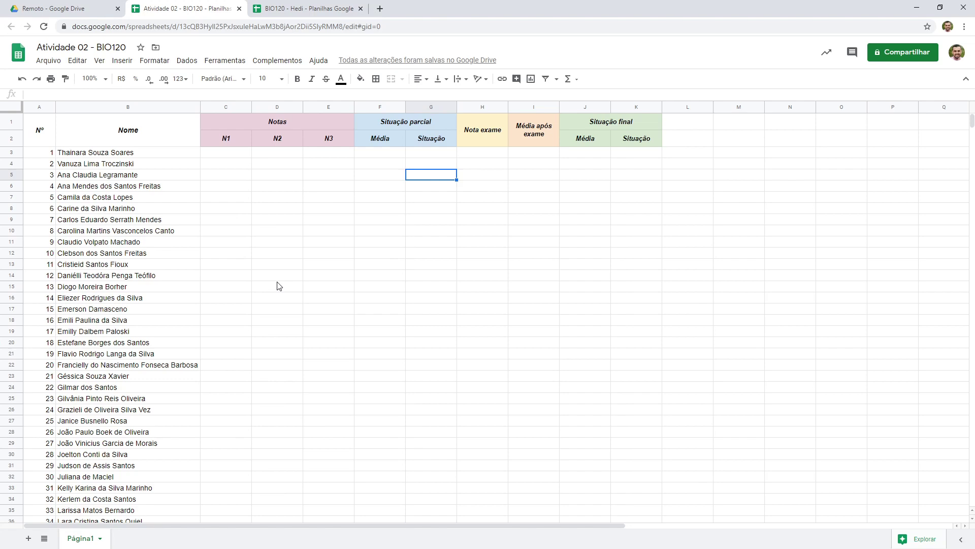
# Apply all borders in a gray line color to the table range A1:K50
pyautogui.moveTo(43, 129); pyautogui.dragTo(613, 447)
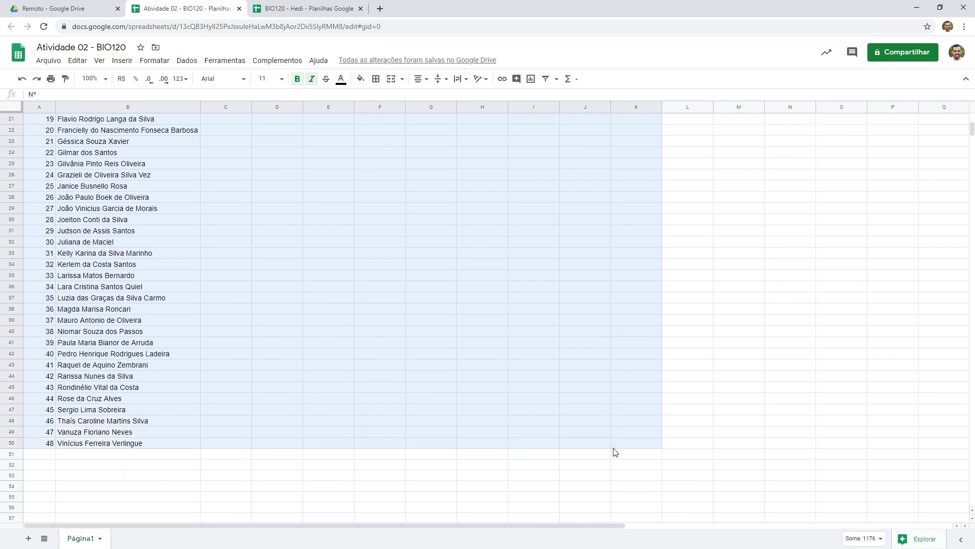
pyautogui.scroll(7, 261, 303)
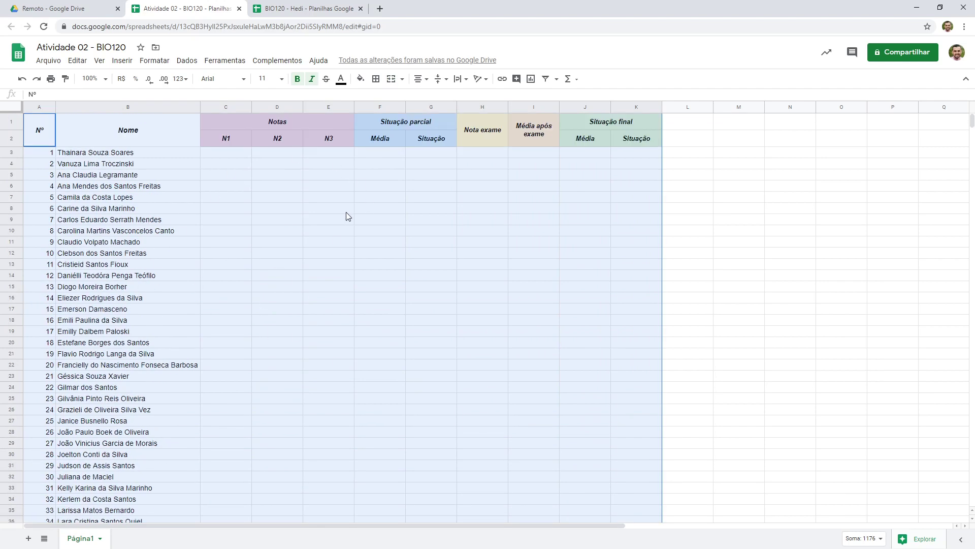
pyautogui.click(376, 81)
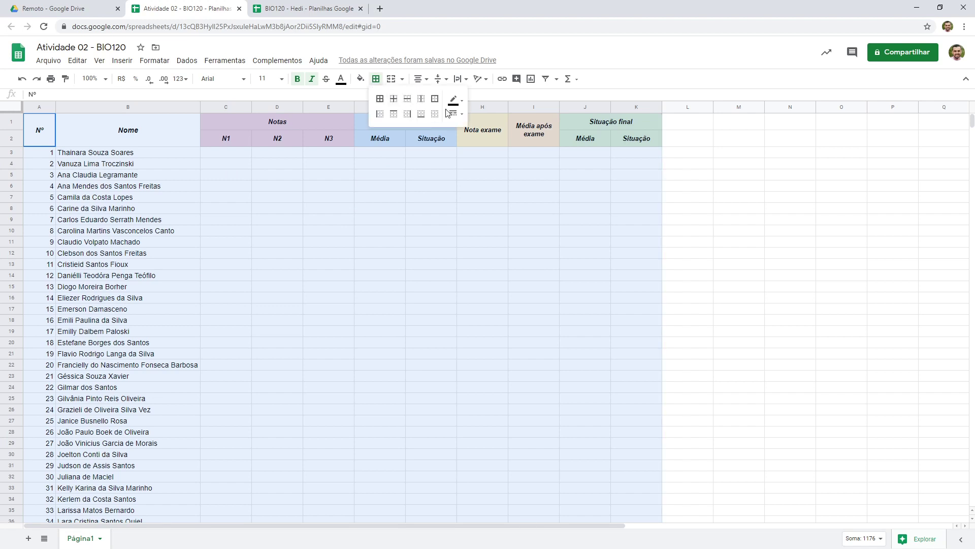
pyautogui.click(462, 100)
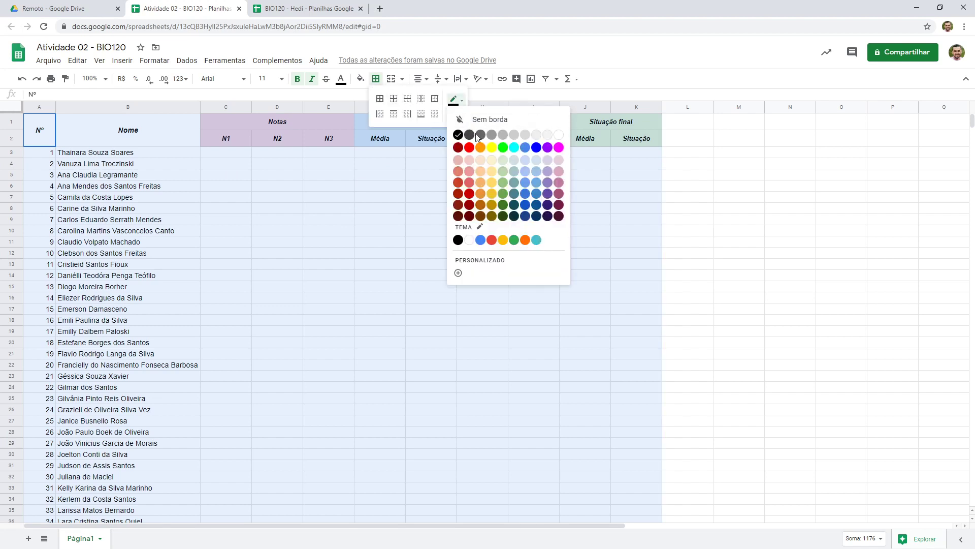
pyautogui.click(500, 135)
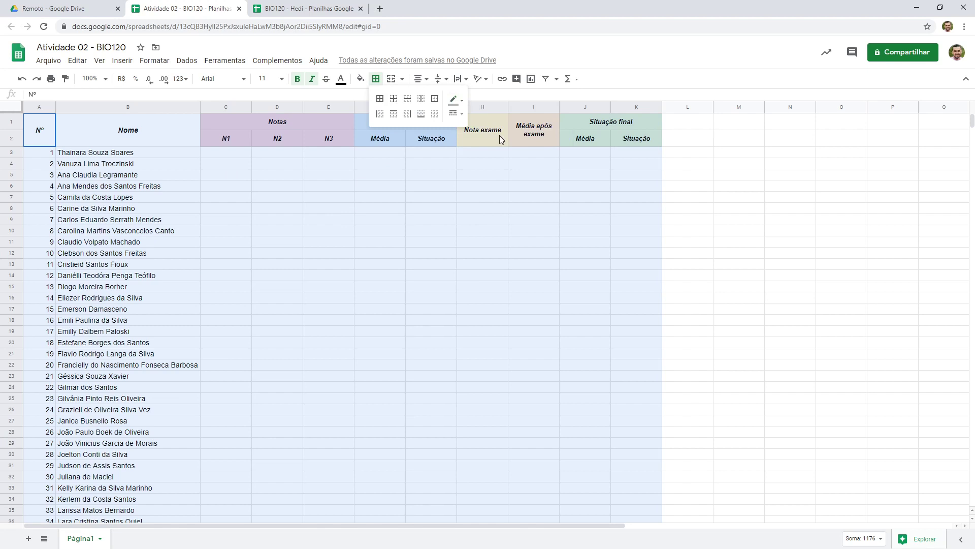
pyautogui.click(380, 101)
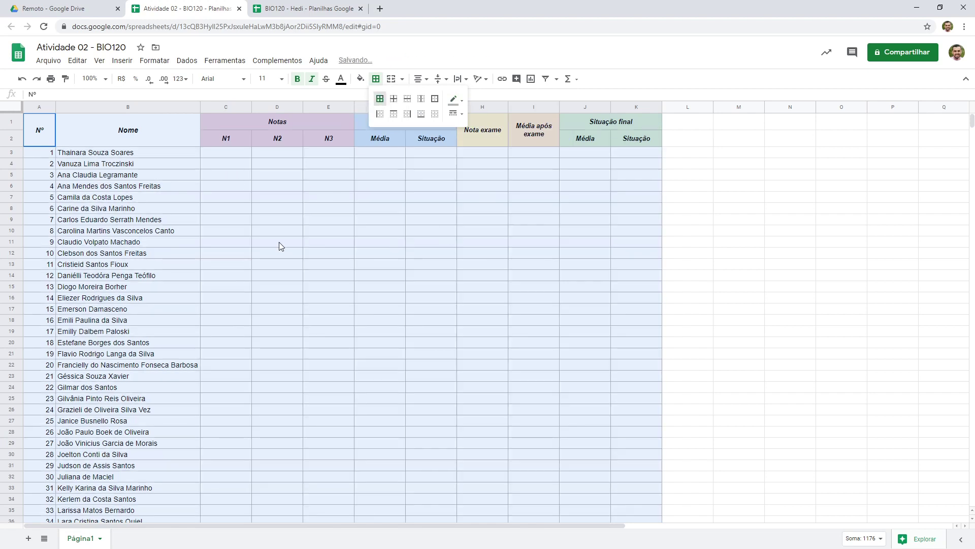
pyautogui.click(271, 221)
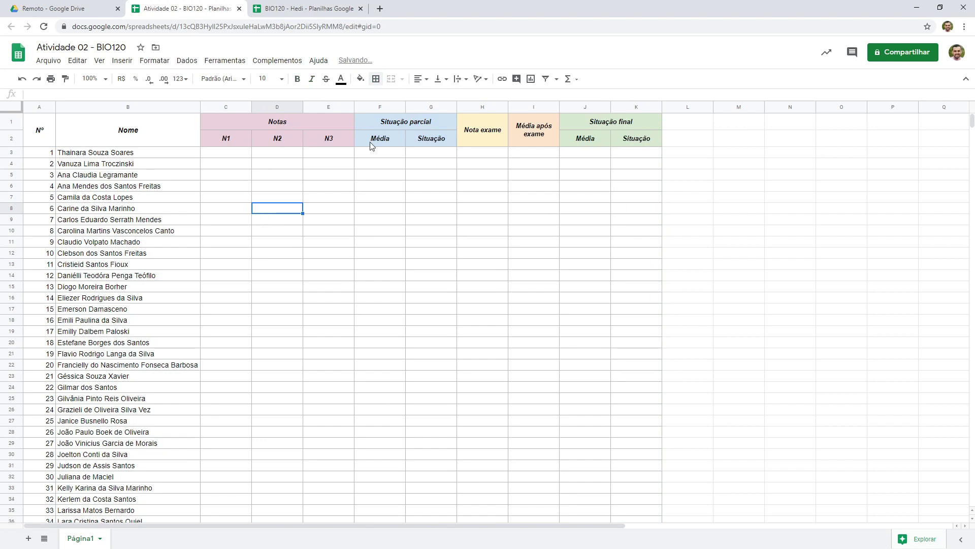
# Fill the Nome header cell with light gray
pyautogui.click(148, 128)
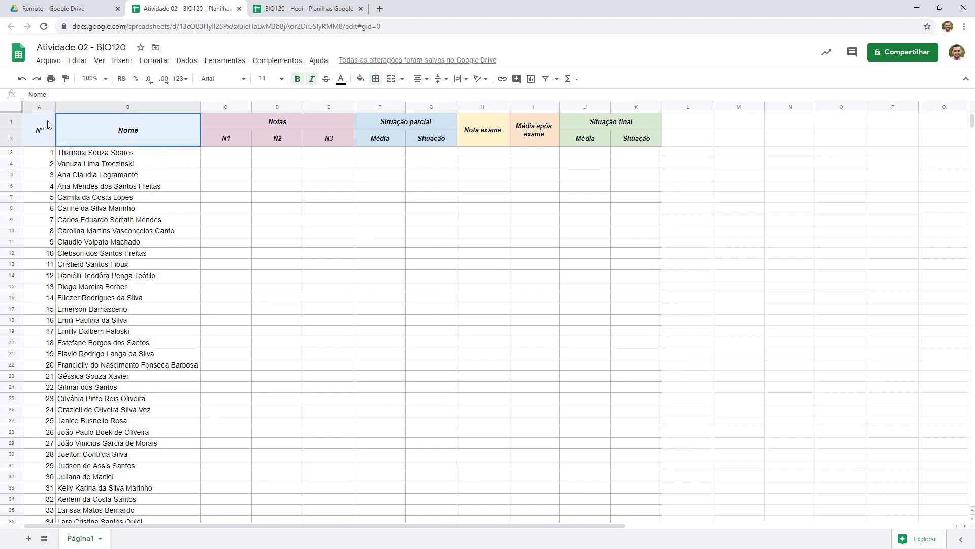
pyautogui.click(361, 80)
pyautogui.click(457, 121)
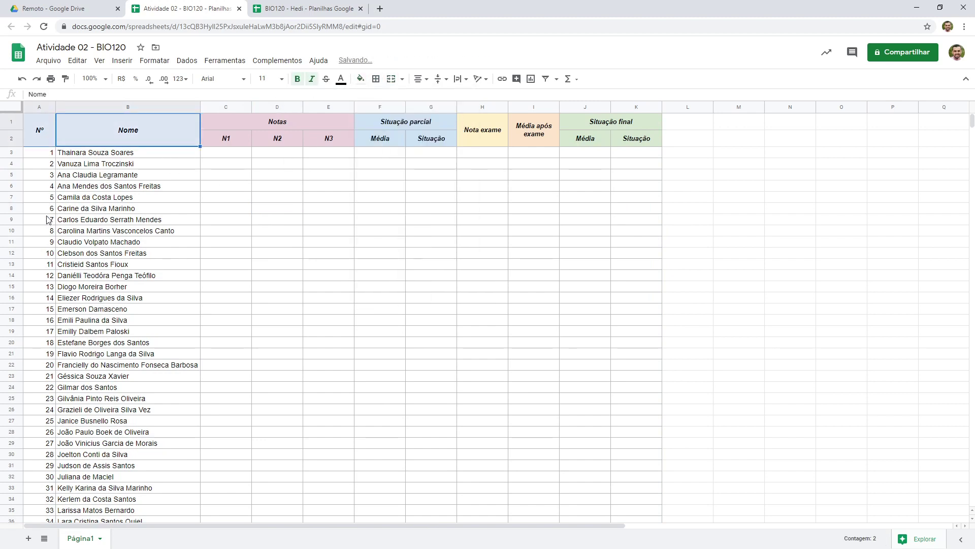
# Center the numbers in column A horizontally
pyautogui.click(44, 106)
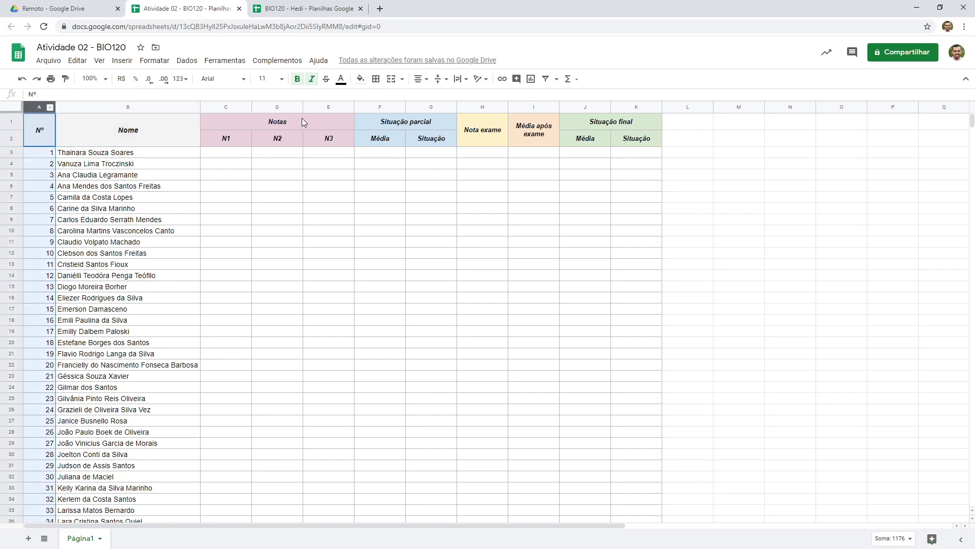
pyautogui.click(419, 78)
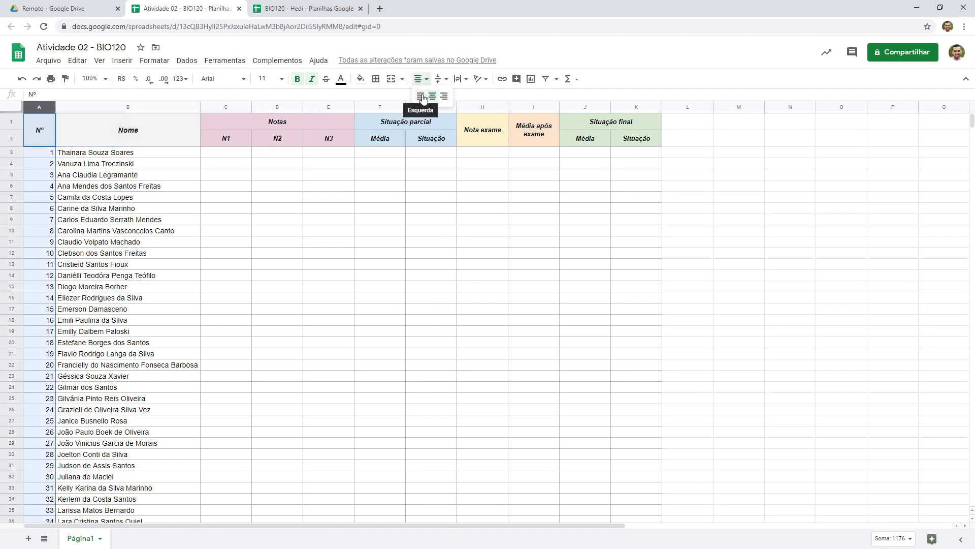
pyautogui.click(432, 96)
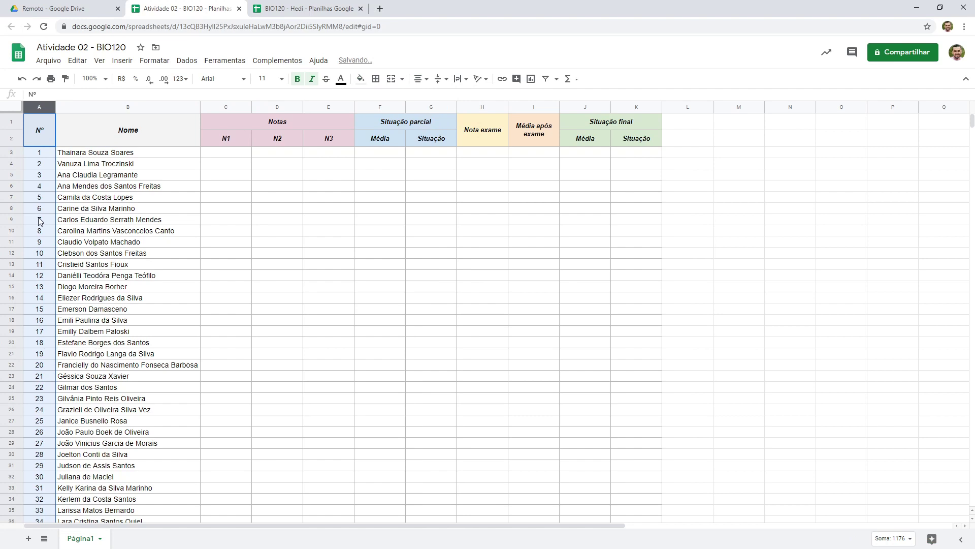
pyautogui.click(66, 198)
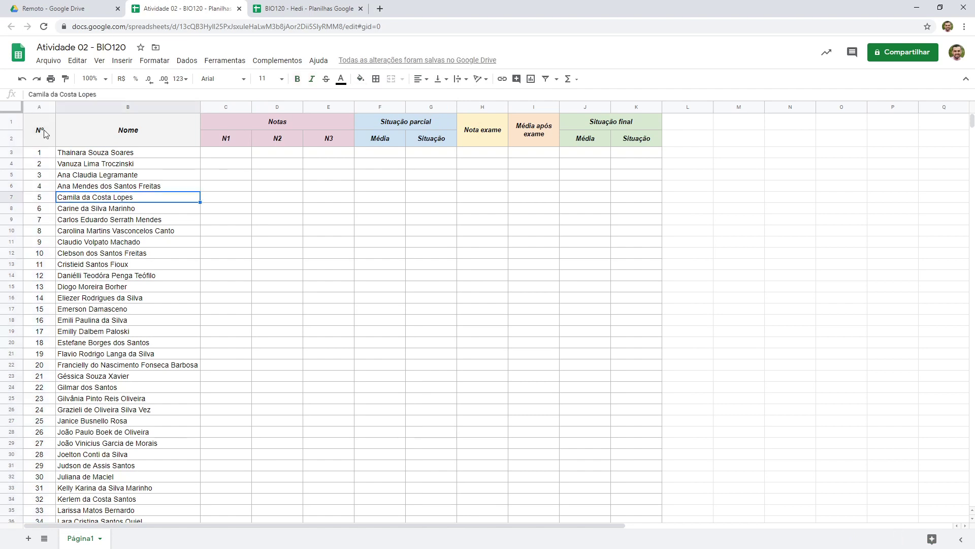
# Review the centered numbering in column A across the whole list
pyautogui.click(38, 103)
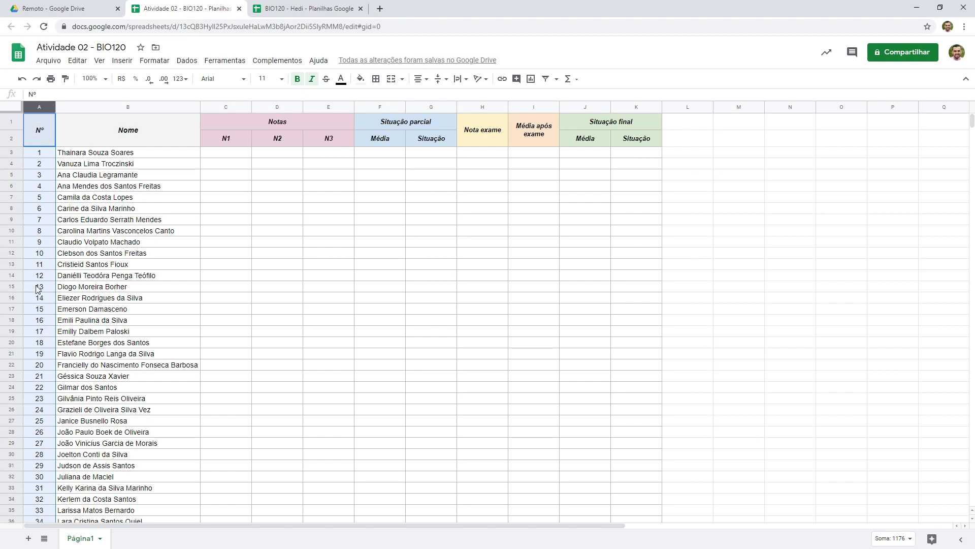
pyautogui.click(153, 106)
pyautogui.click(34, 104)
pyautogui.scroll(-6, 245, 219)
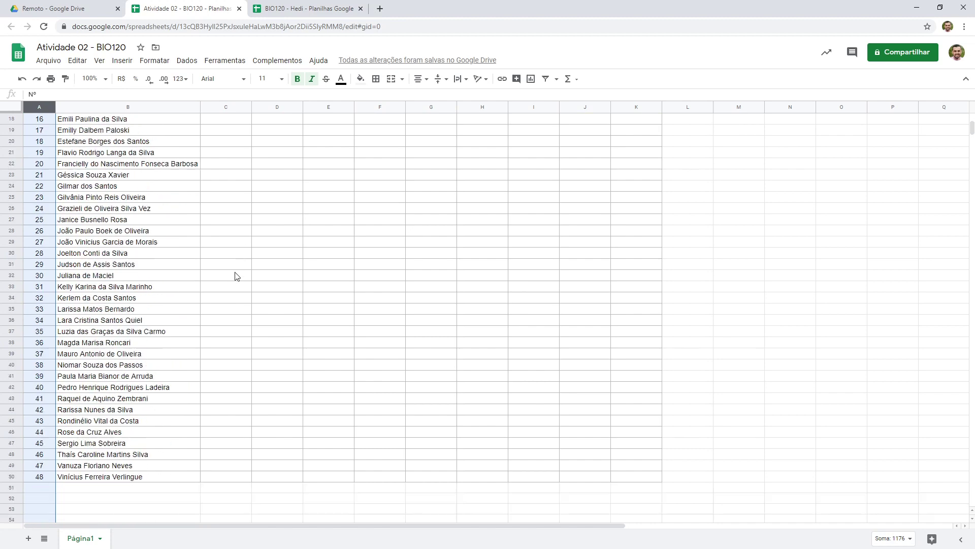
pyautogui.scroll(6, 353, 309)
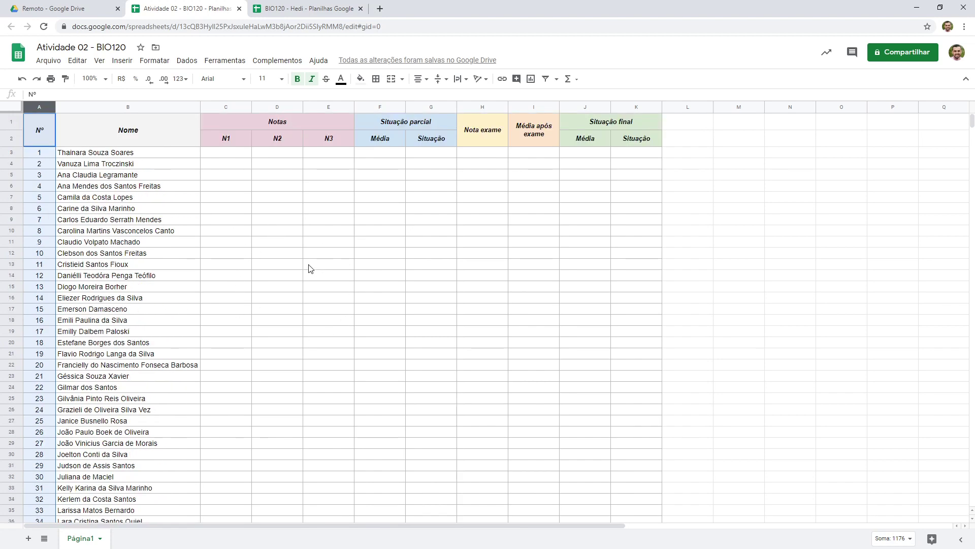
# Examine the formula in the reference sheet's N1 to N3 grade cells
pyautogui.click(305, 8)
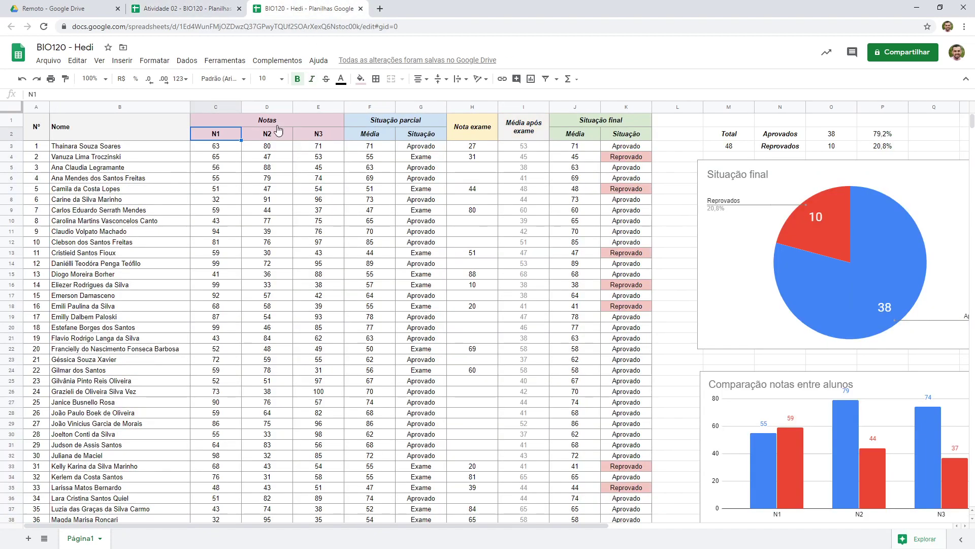
pyautogui.moveTo(211, 147); pyautogui.dragTo(318, 148)
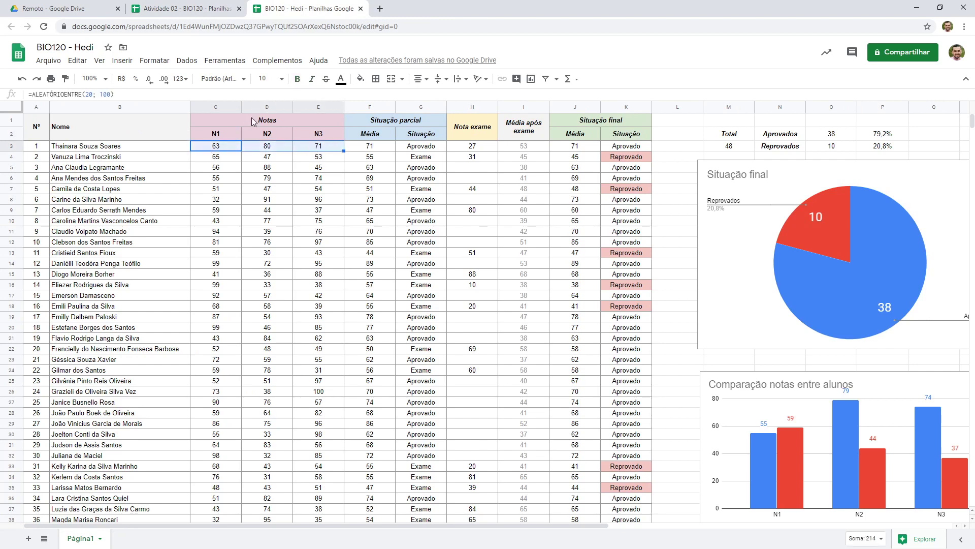
pyautogui.click(198, 7)
# Enter N1 grades 50, 70 and 15 for the first three students, then undo the entries
pyautogui.click(218, 152)
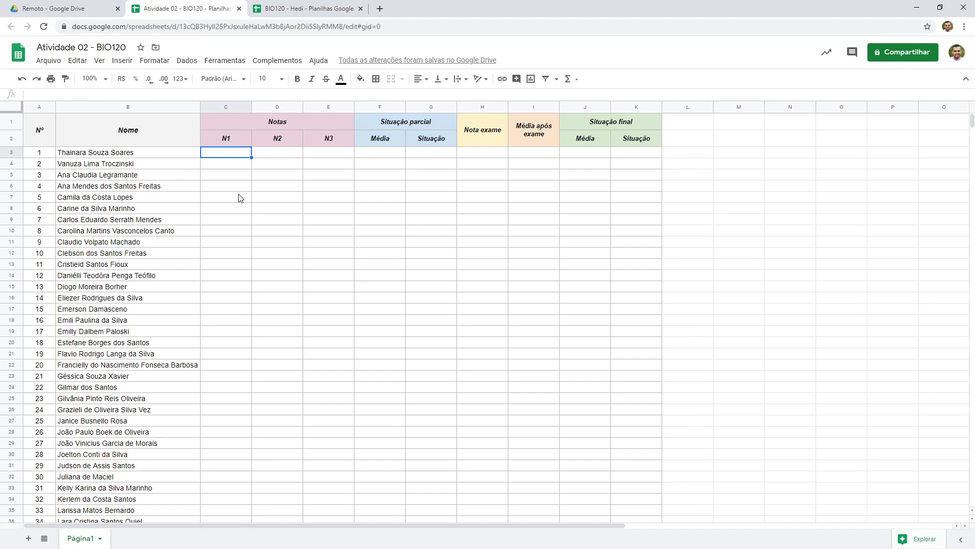
pyautogui.write('50')
pyautogui.press('Return')
pyautogui.write('70')
pyautogui.press('Return')
pyautogui.write('15')
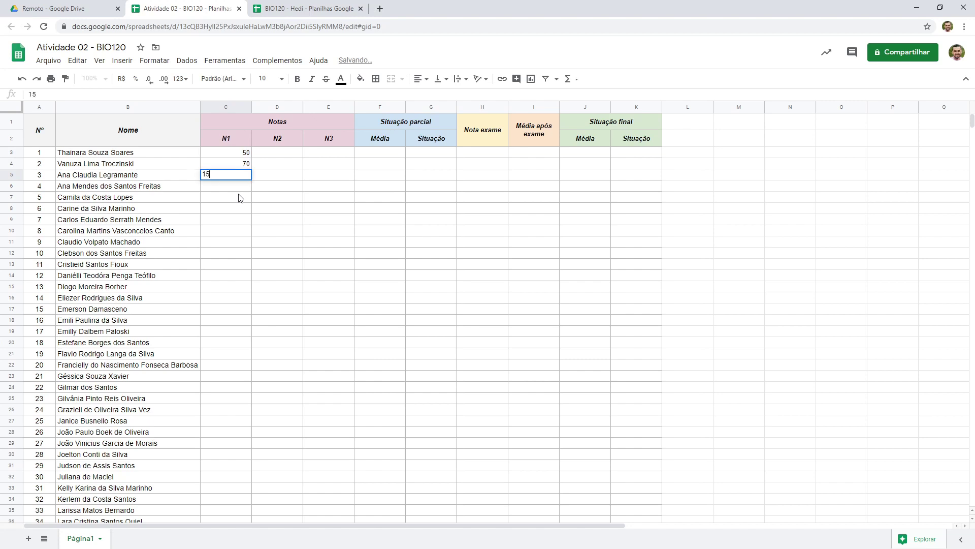
pyautogui.press('Return')
pyautogui.hotkey('ctrl', 'z')
pyautogui.hotkey('ctrl', 'z')
pyautogui.hotkey('ctrl', 'z')
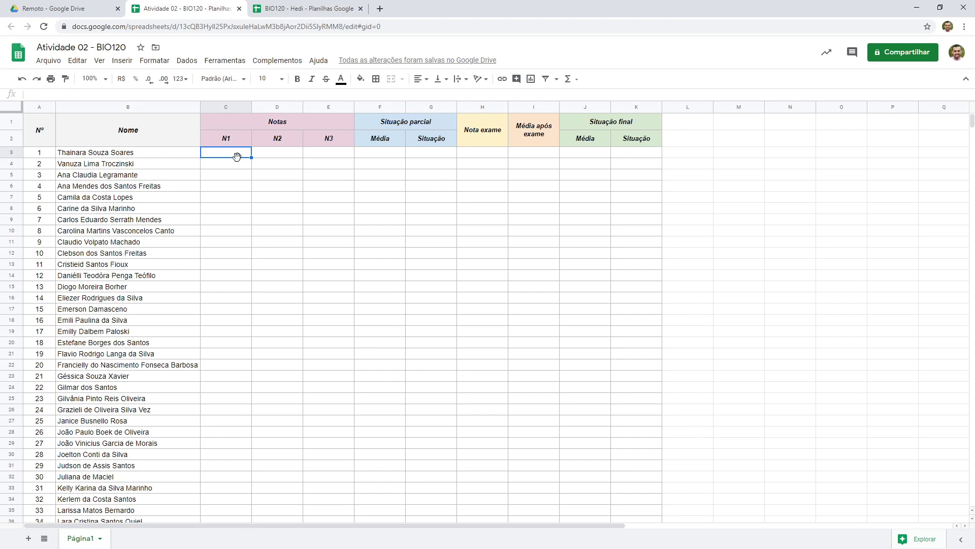
# Enter the formula =ALEATÓRIOENTRE(20; 100) as the first student's N1 grade
pyautogui.write('=al')
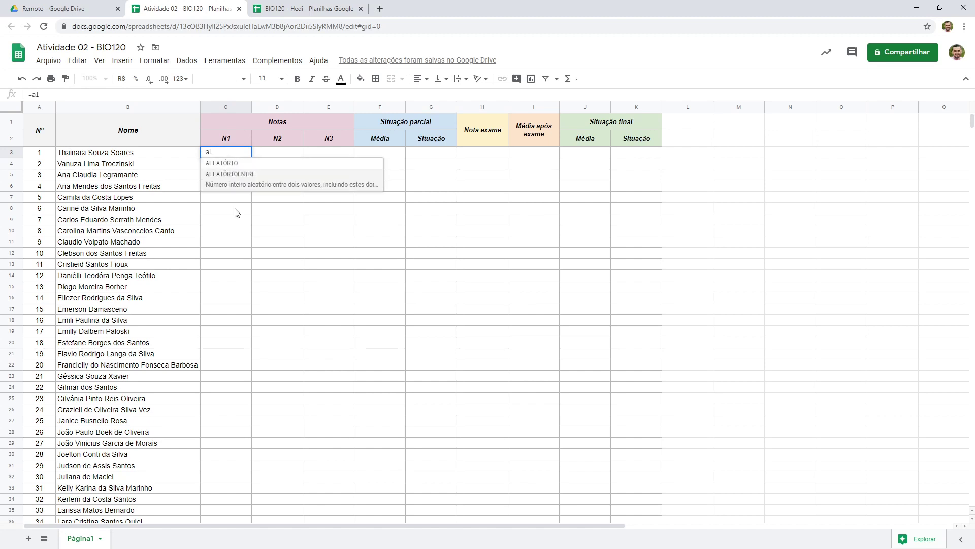
pyautogui.click(267, 189)
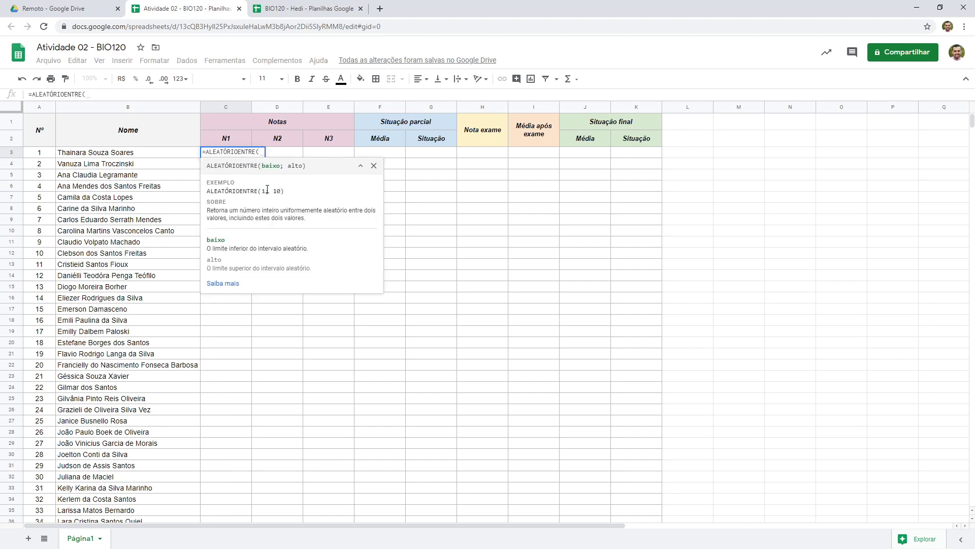
pyautogui.write('20')
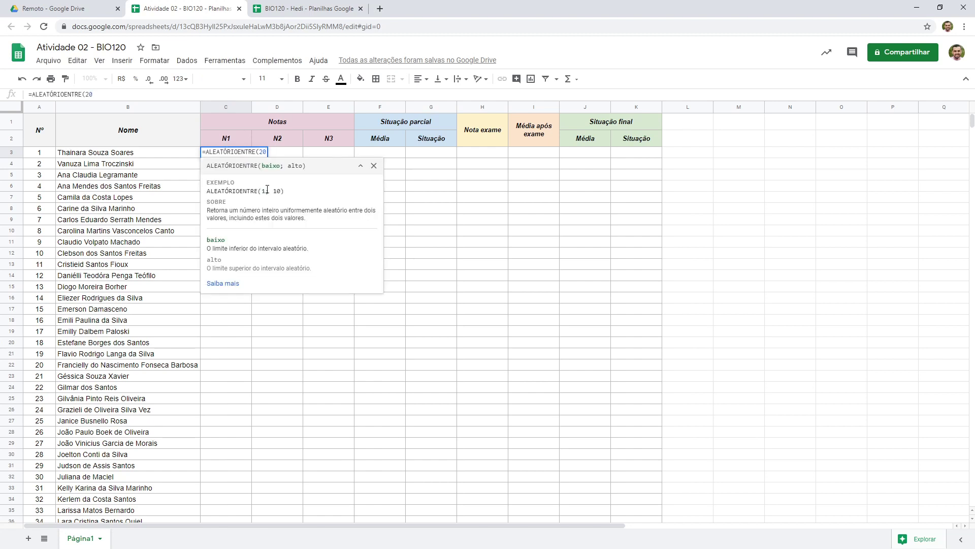
pyautogui.write('; ')
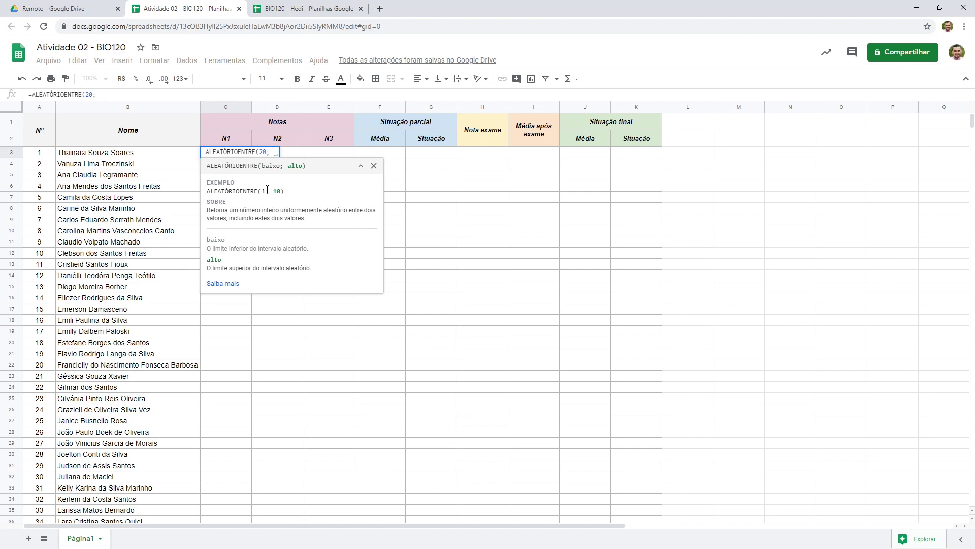
pyautogui.write('100)')
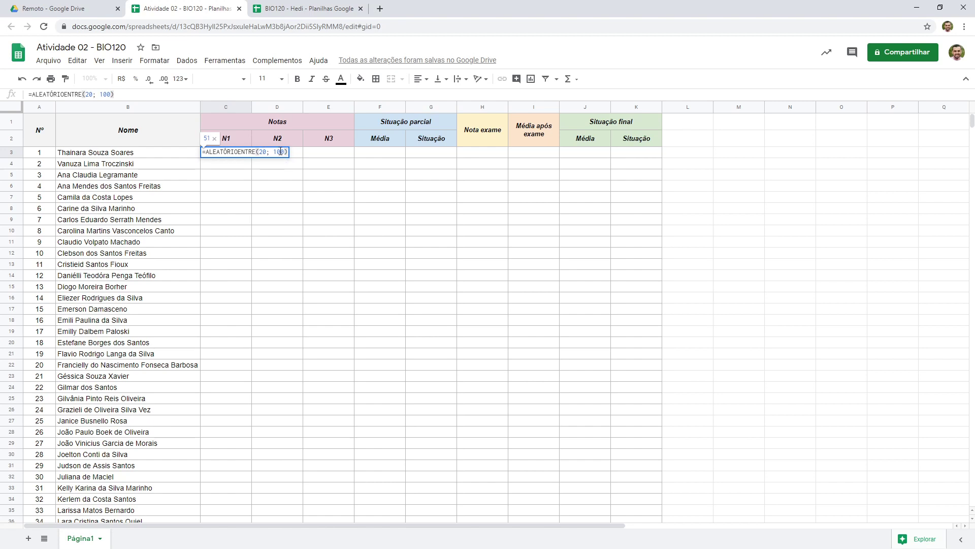
pyautogui.press('Return')
# Fill the random-grade formula across N1 to N3 and down the whole student list
pyautogui.click(246, 155)
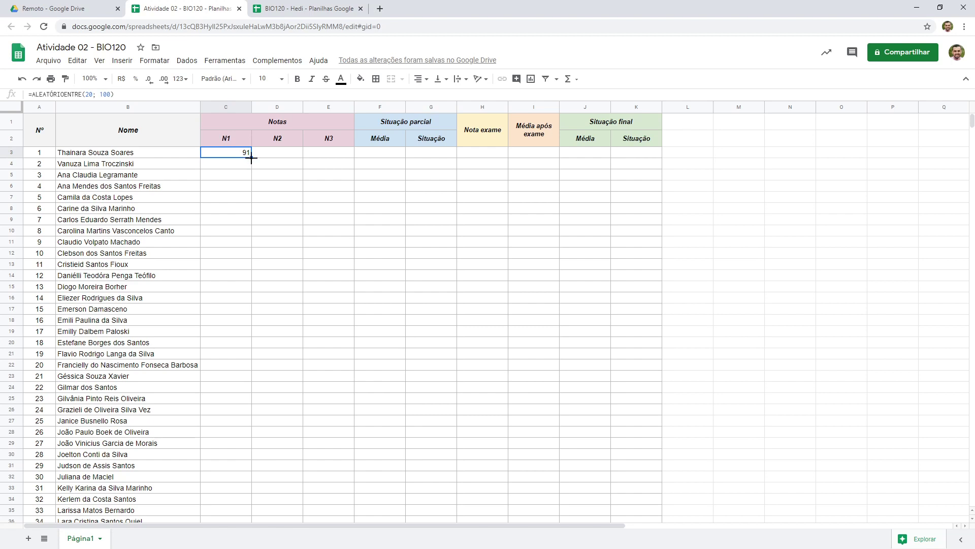
pyautogui.moveTo(251, 158); pyautogui.dragTo(352, 157)
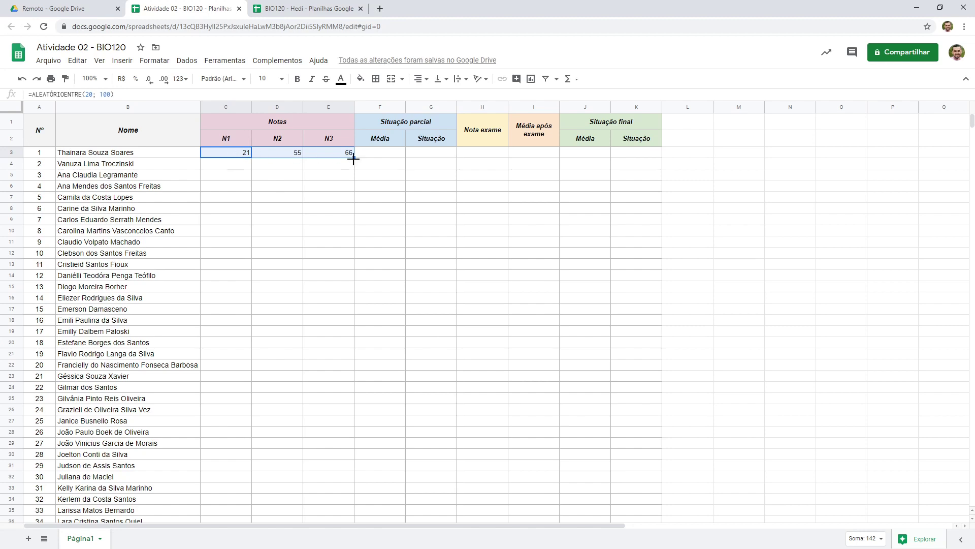
pyautogui.moveTo(354, 159); pyautogui.dragTo(340, 493)
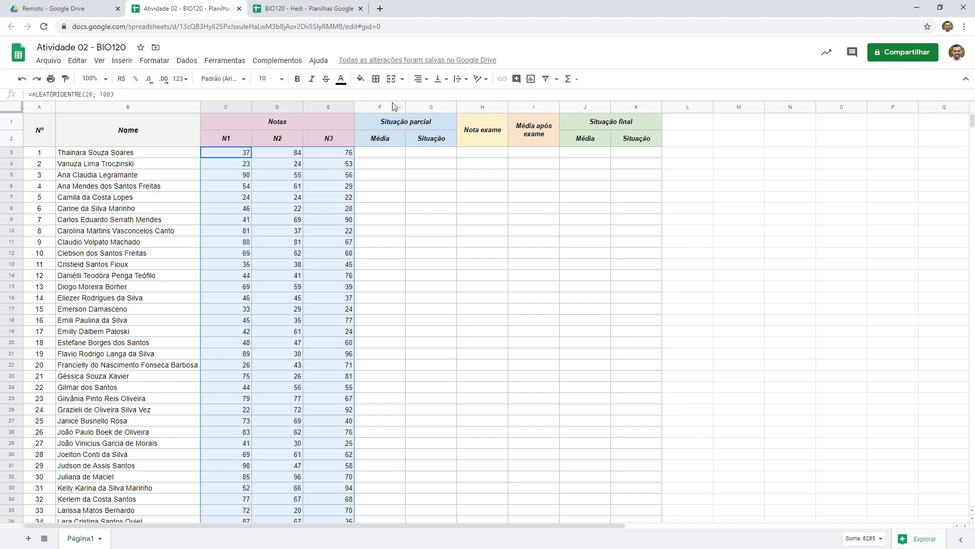
# Type filler text into two Média cells to make the random grades recalculate, then clear F3:F7
pyautogui.click(420, 79)
pyautogui.click(429, 97)
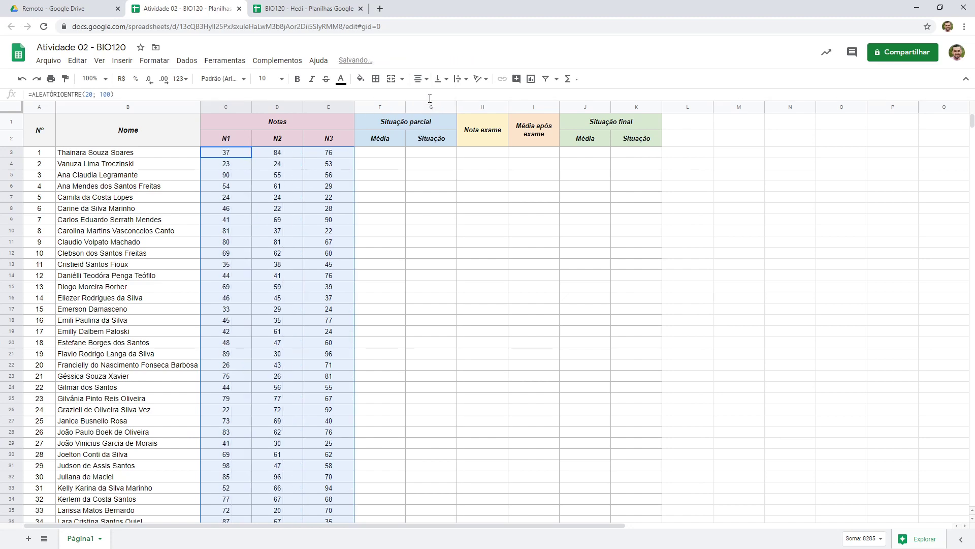
pyautogui.click(393, 168)
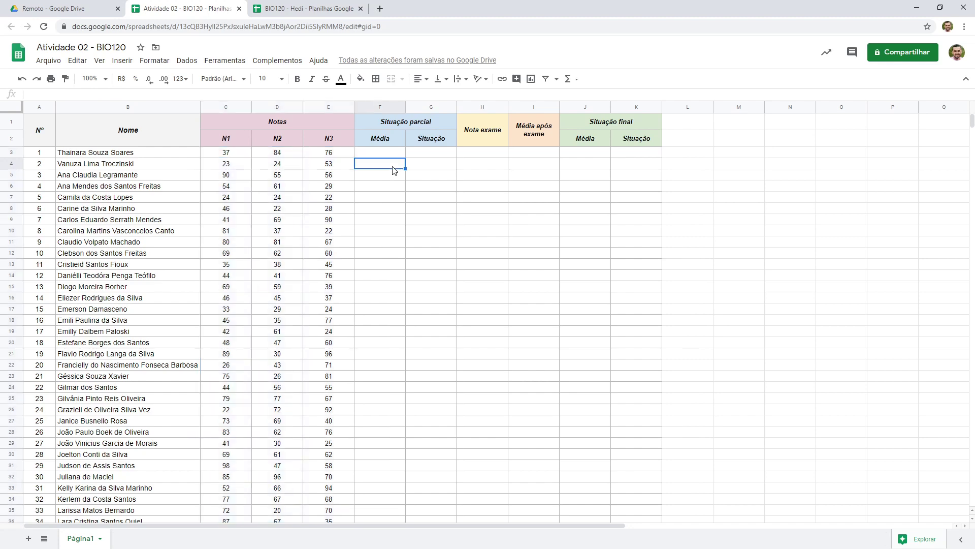
pyautogui.write('tet')
pyautogui.click(388, 198)
pyautogui.write('erert')
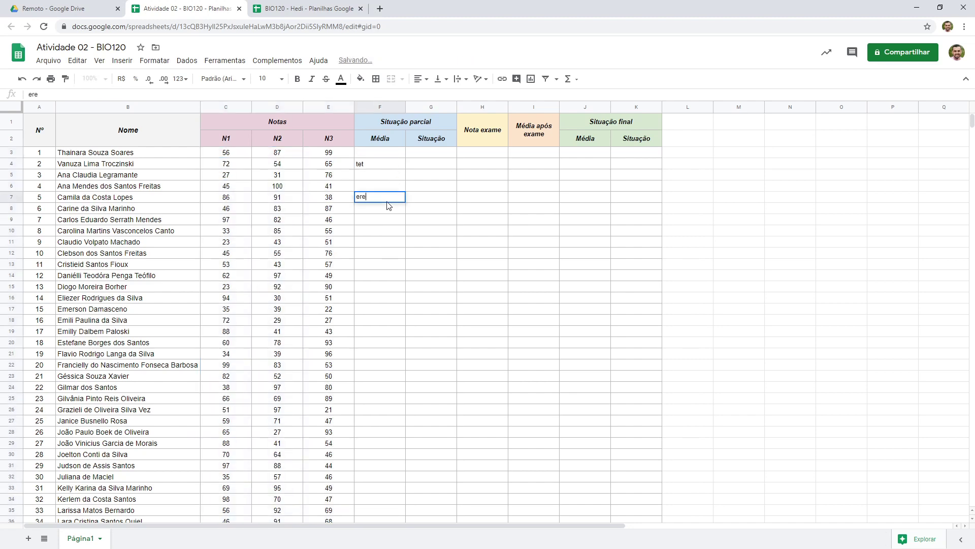
pyautogui.click(386, 258)
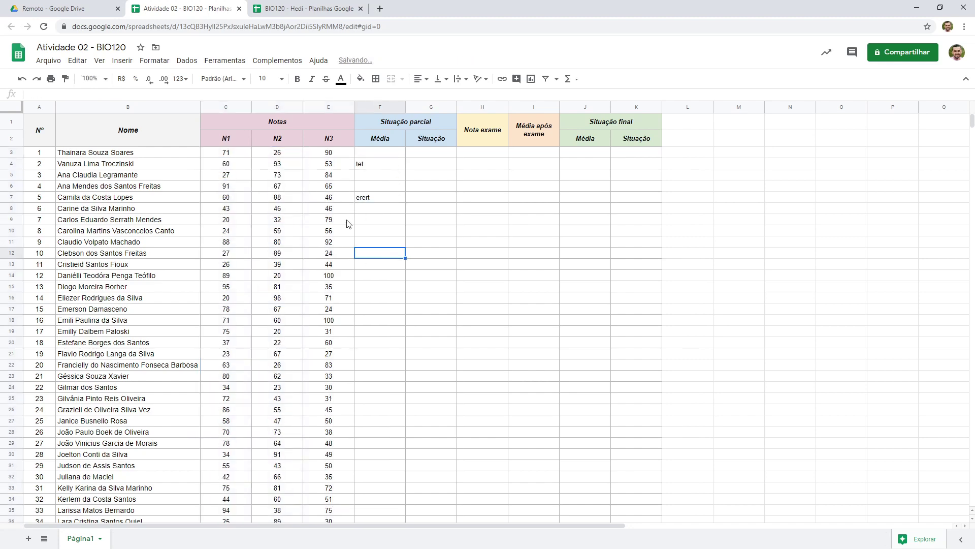
pyautogui.moveTo(379, 152); pyautogui.dragTo(378, 201)
pyautogui.press('Delete')
# Copy the N1 to N3 grades and paste them back as values only, replacing the random formulas
pyautogui.click(368, 155)
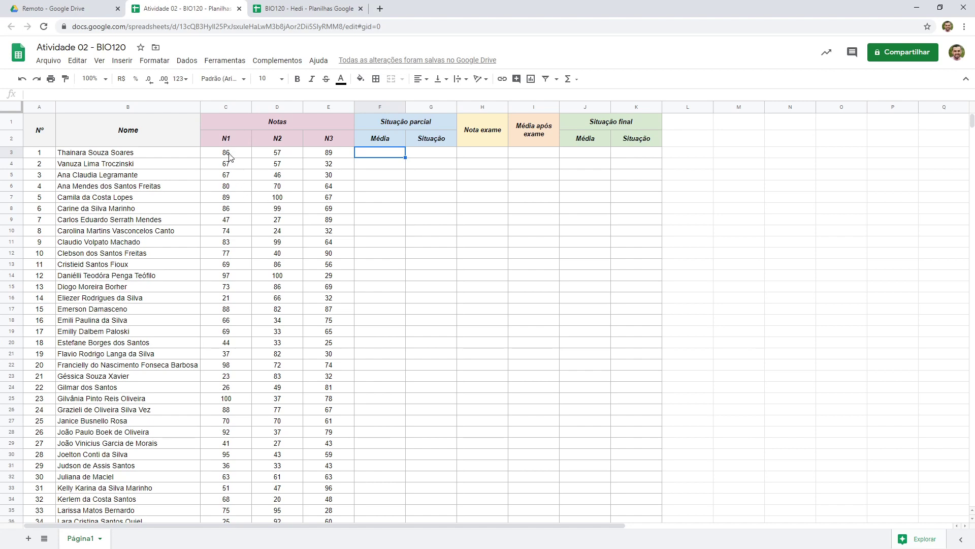
pyautogui.moveTo(229, 156); pyautogui.dragTo(321, 422)
pyautogui.scroll(5, 314, 360)
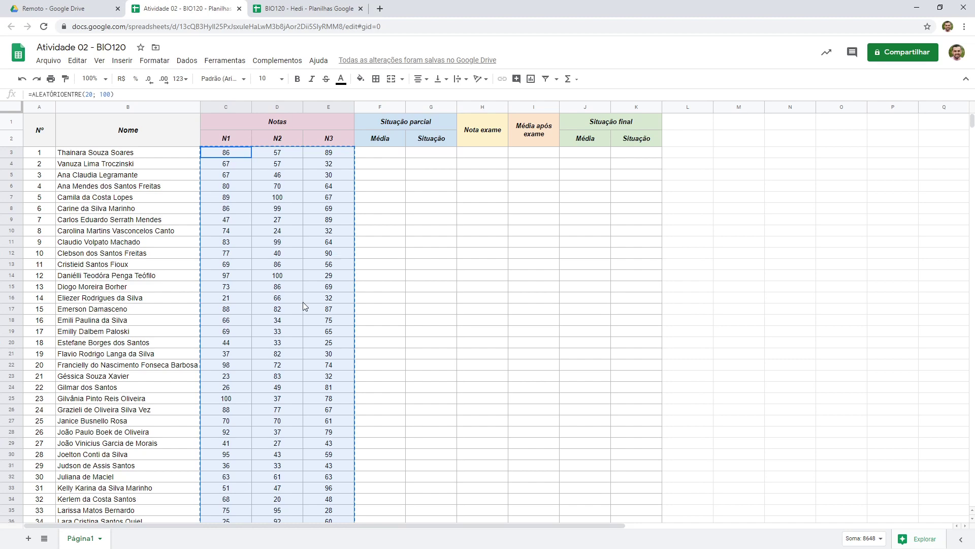
pyautogui.hotkey('ctrl', 'shift', 'v')
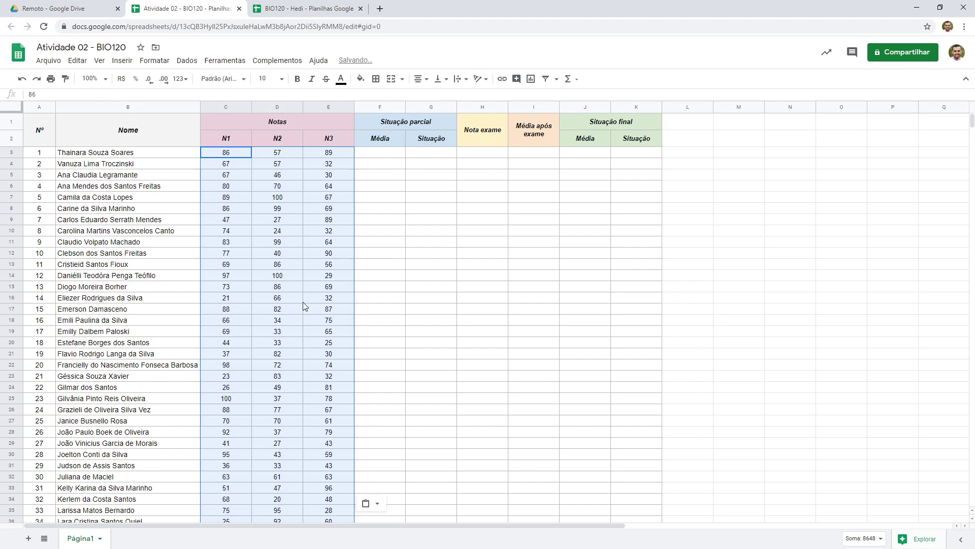
pyautogui.click(80, 62)
pyautogui.moveTo(122, 172)
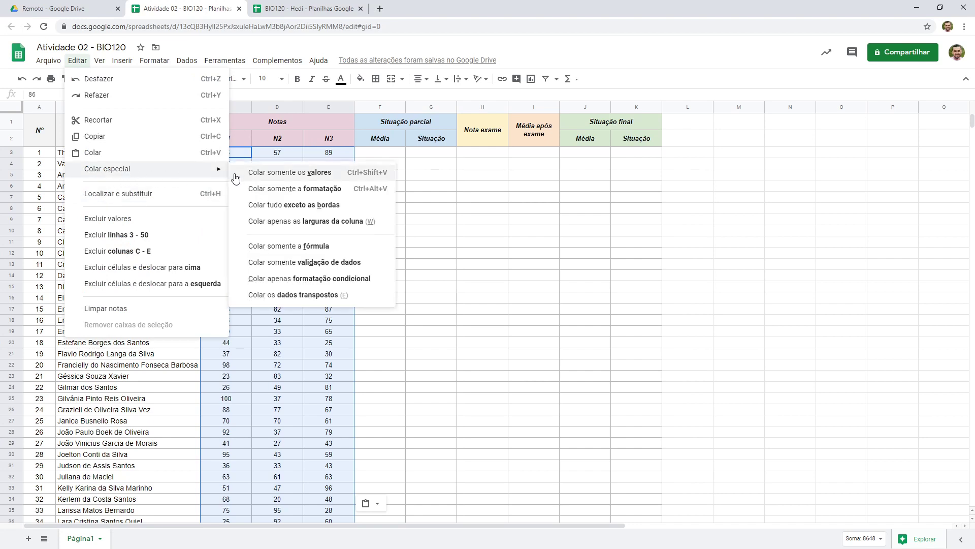
pyautogui.click(328, 176)
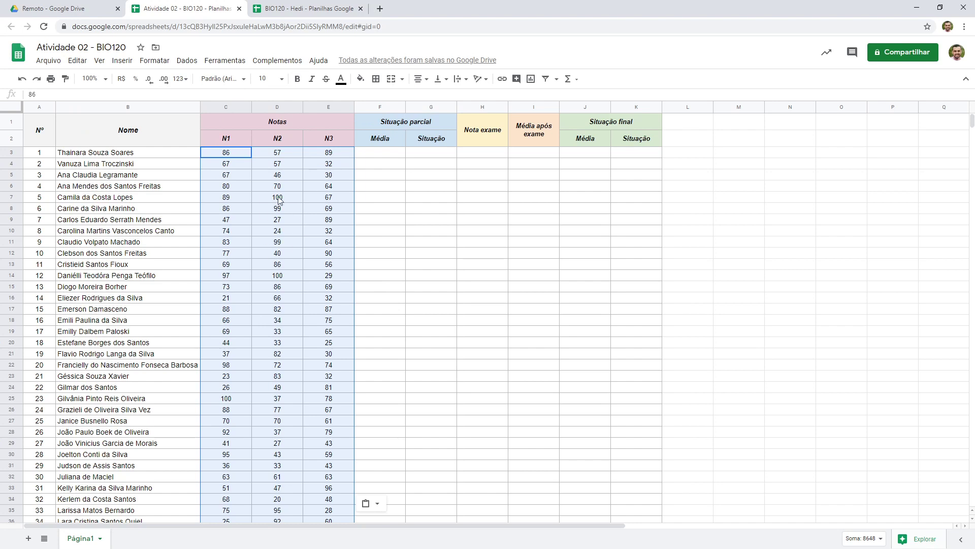
# Type filler text into several Média cells to check the grades stay fixed, then clear F6:F11
pyautogui.click(245, 197)
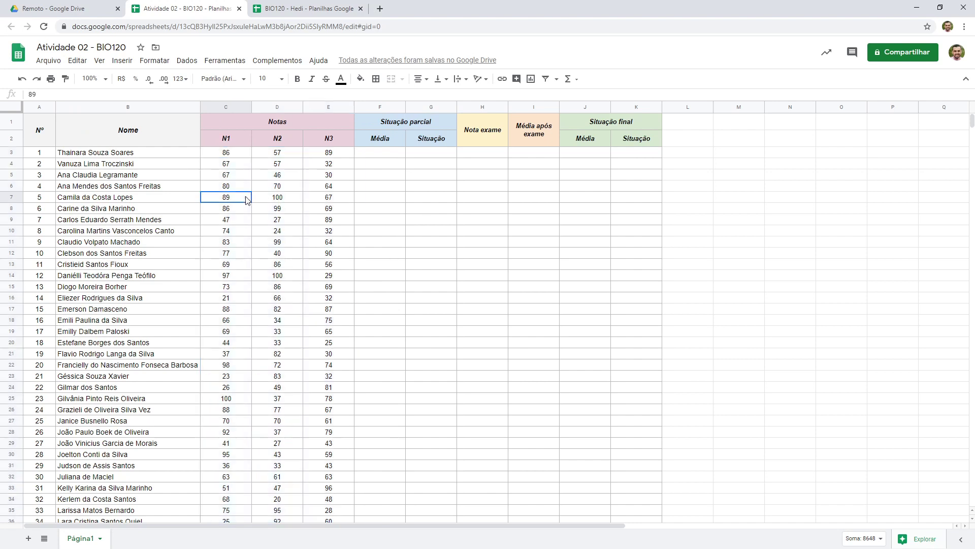
pyautogui.click(424, 207)
pyautogui.click(390, 200)
pyautogui.write('gjg')
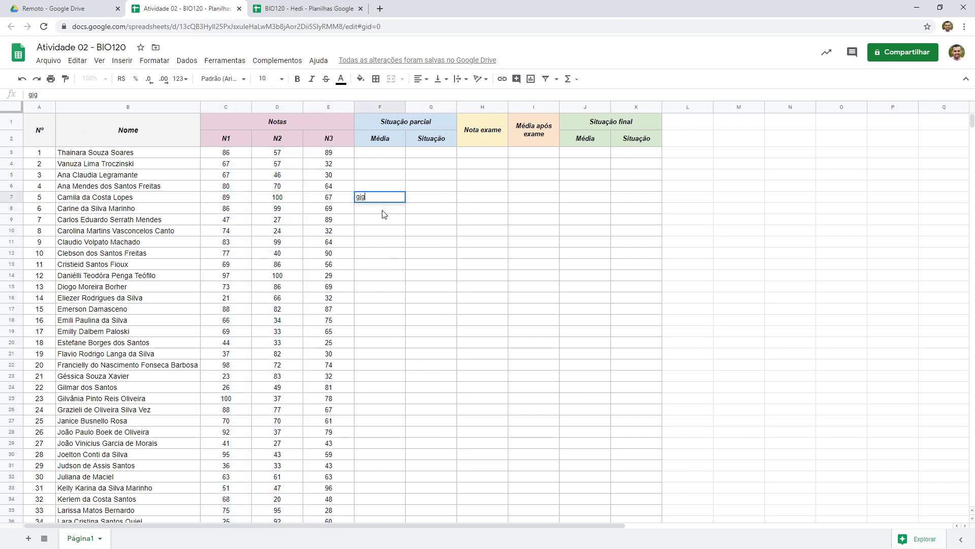
pyautogui.press('Return')
pyautogui.write('gjgh')
pyautogui.press('Return')
pyautogui.press('Return')
pyautogui.write('g')
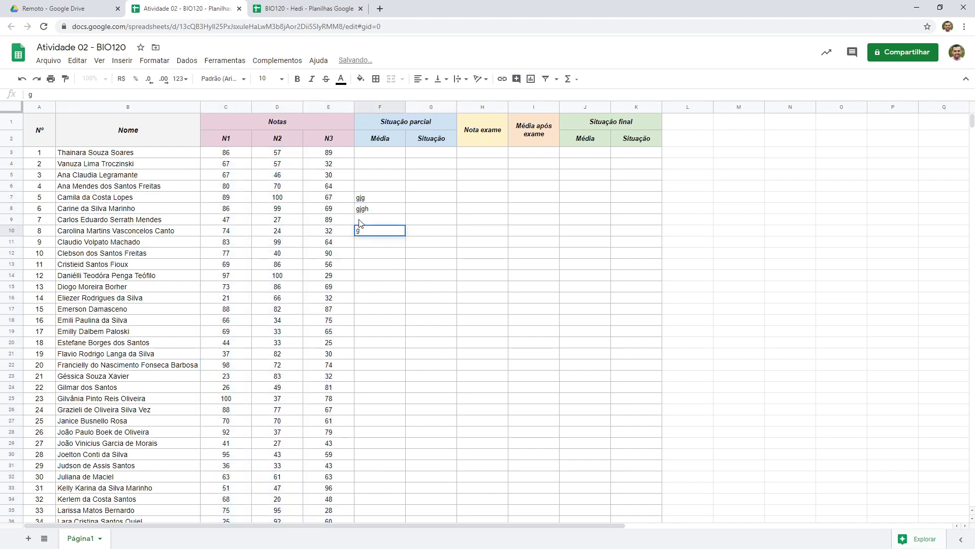
pyautogui.moveTo(369, 186); pyautogui.dragTo(373, 248)
pyautogui.press('Delete')
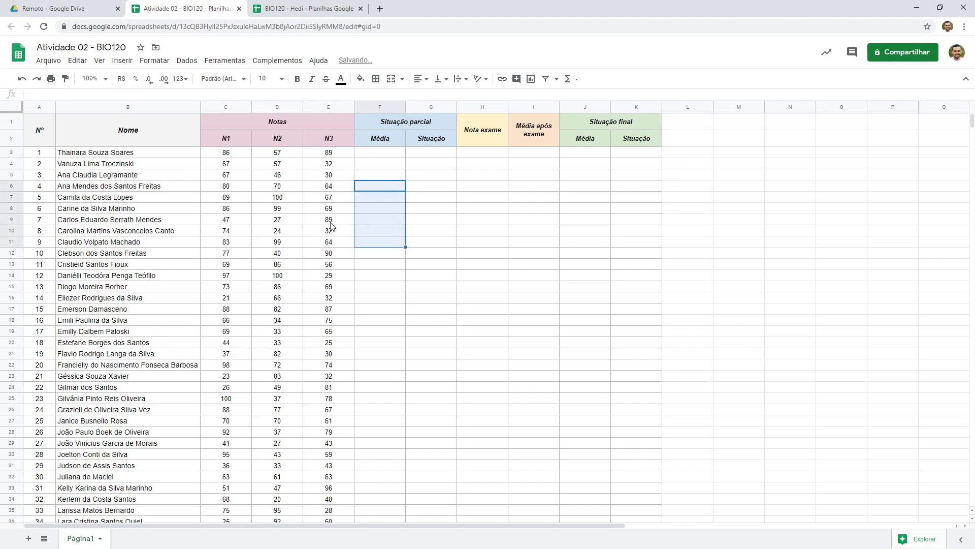
pyautogui.scroll(-5, 331, 225)
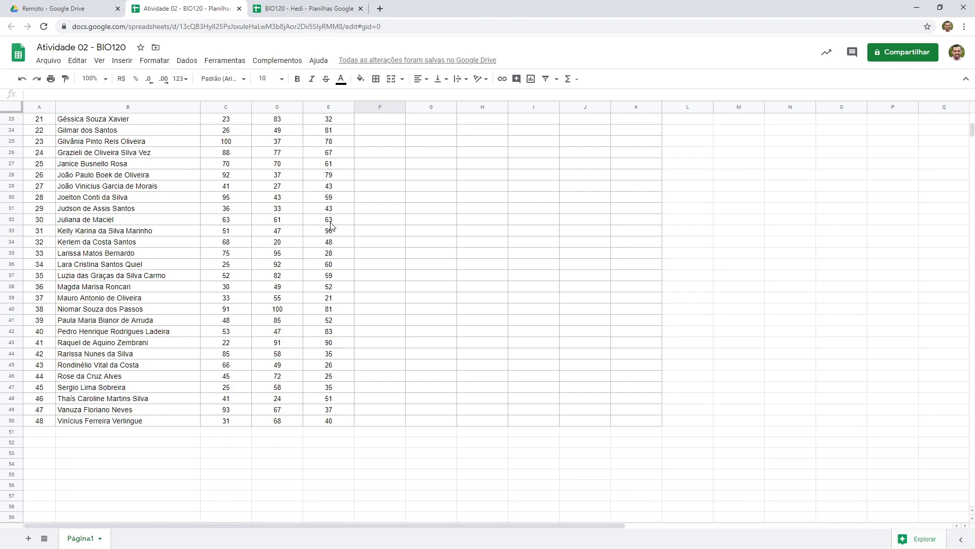
pyautogui.scroll(5, 331, 225)
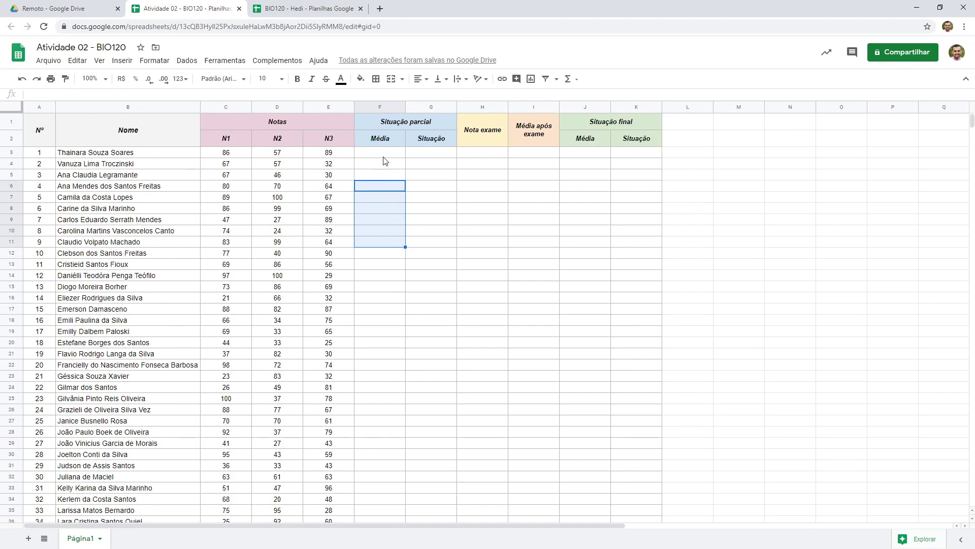
pyautogui.click(384, 153)
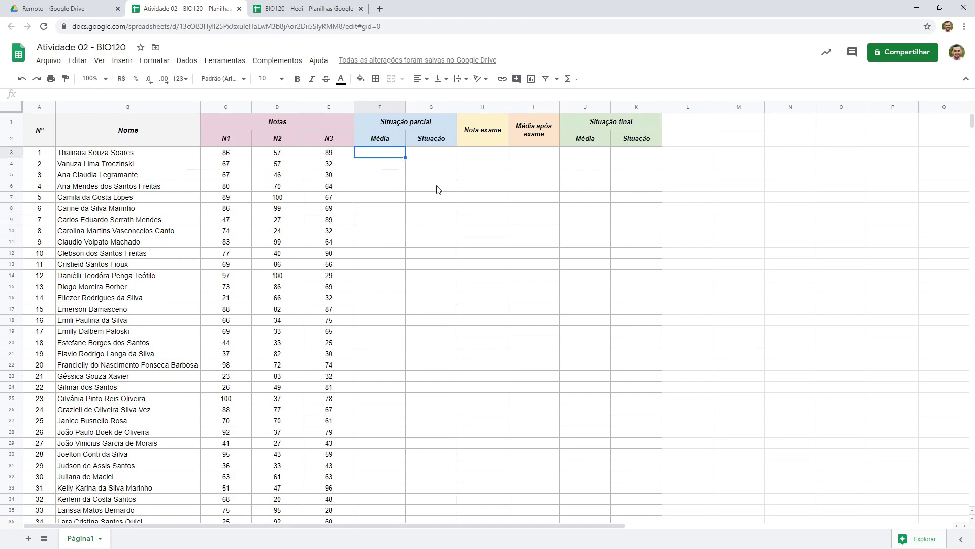